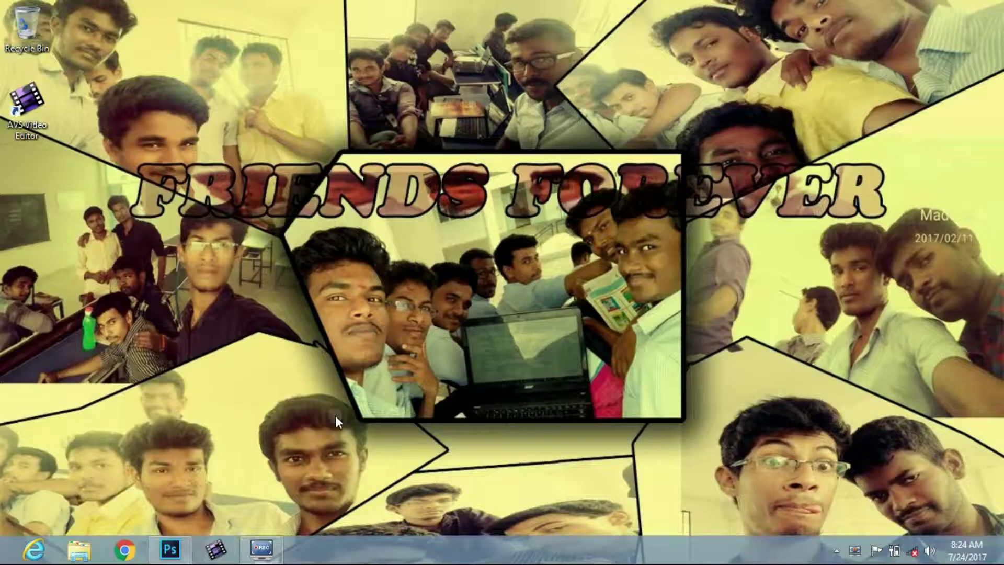
# Restore the Photoshop window showing the full-length photo of the man in a white shirt.
pyautogui.click(170, 548)
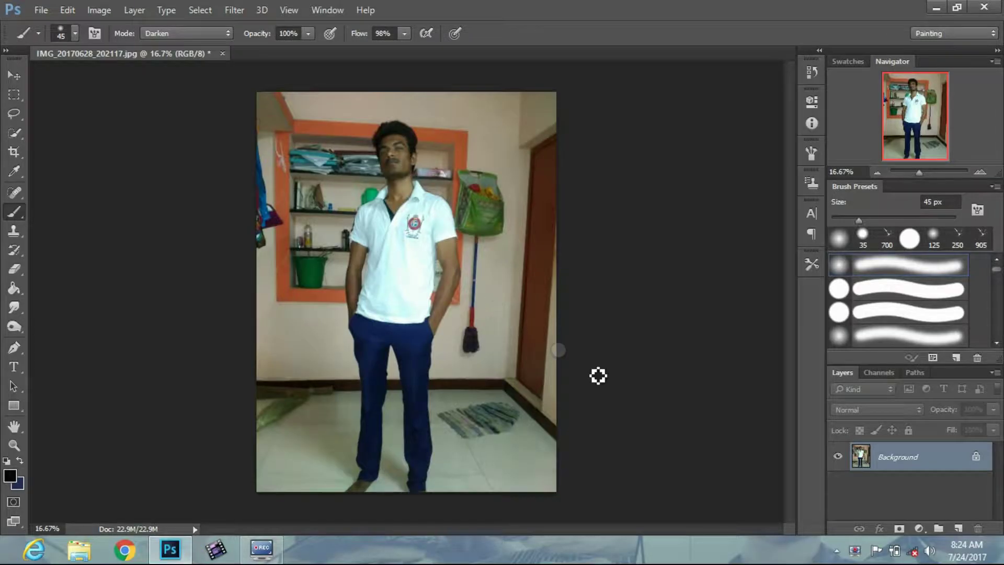
# Unlock the Background into Layer 0 and brighten the photo with a Curves adjustment.
pyautogui.click(976, 456)
pyautogui.hotkey('ctrl', 'm')
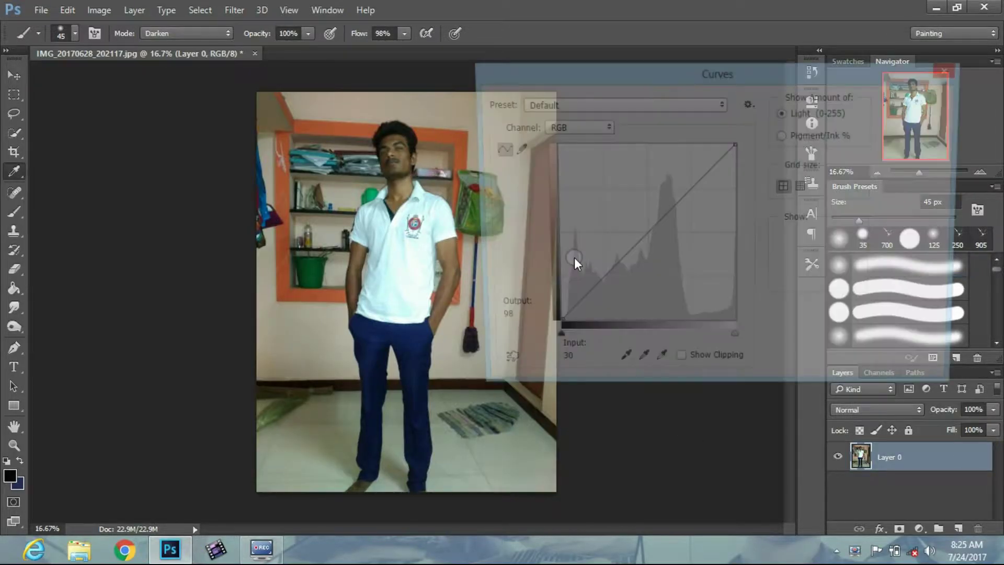
pyautogui.moveTo(632, 249); pyautogui.dragTo(626, 236)
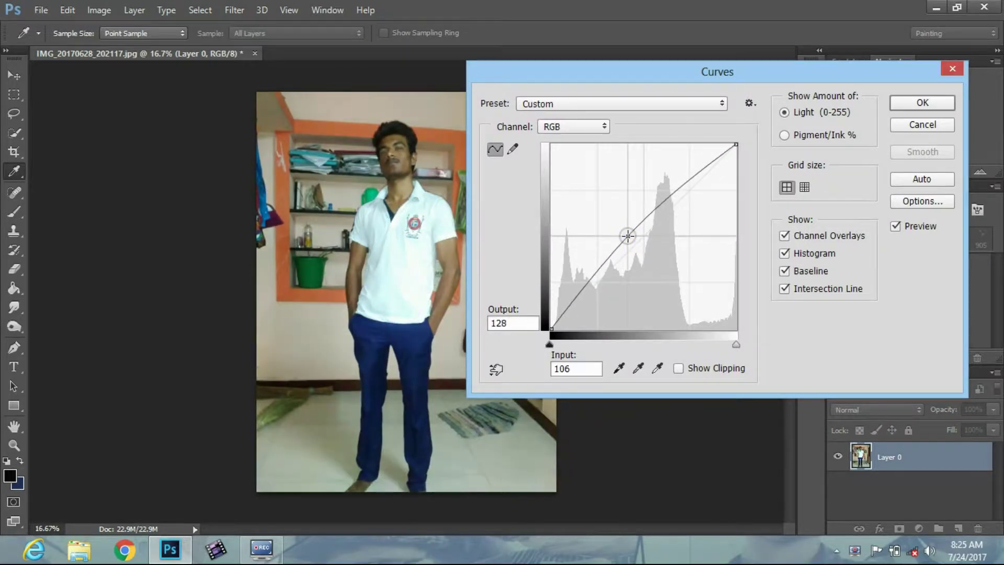
pyautogui.click(923, 102)
# Zoom in and back out on the photo and switch to the Pen tool.
pyautogui.press('b')
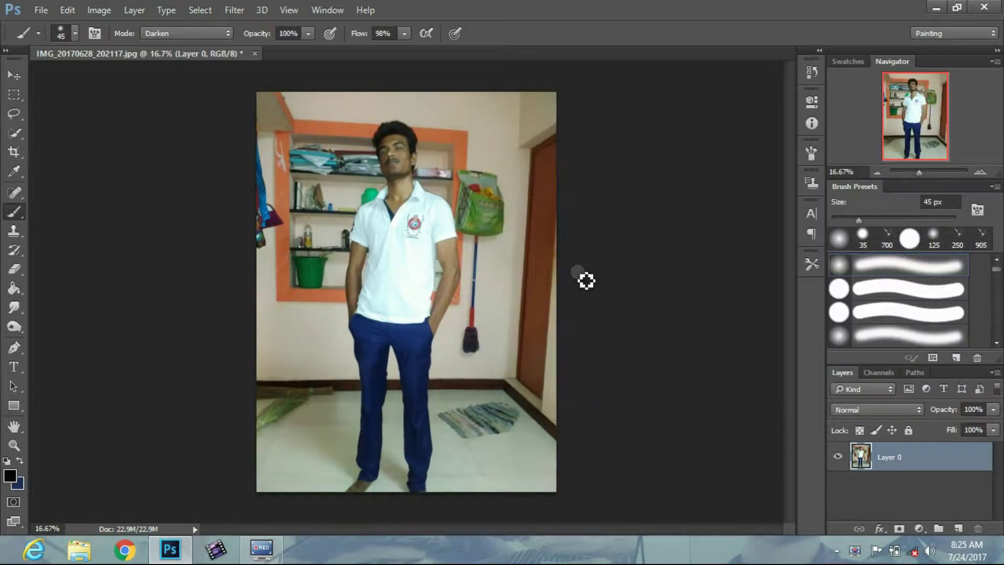
pyautogui.hotkey('ctrl', '+')
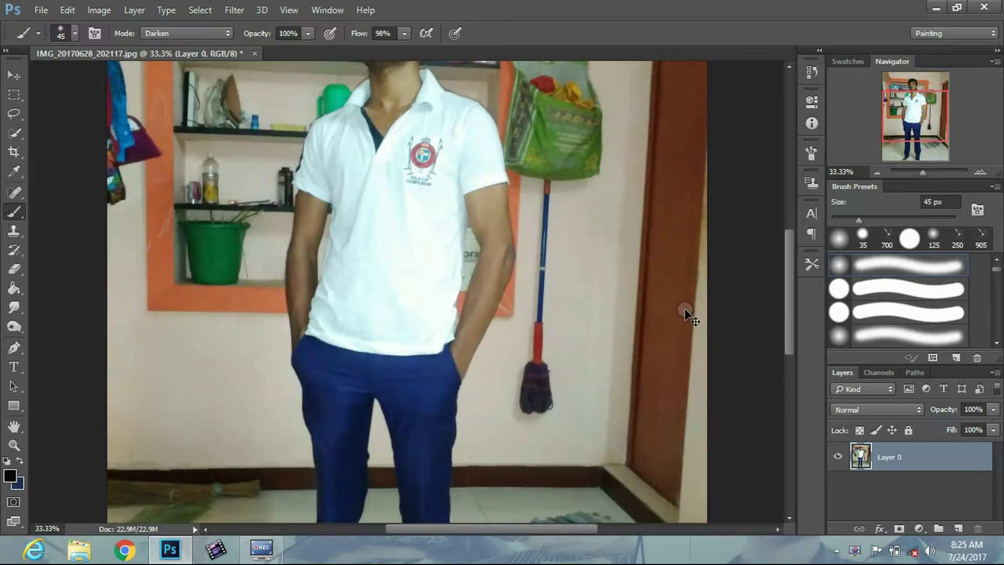
pyautogui.moveTo(787, 275); pyautogui.dragTo(783, 271)
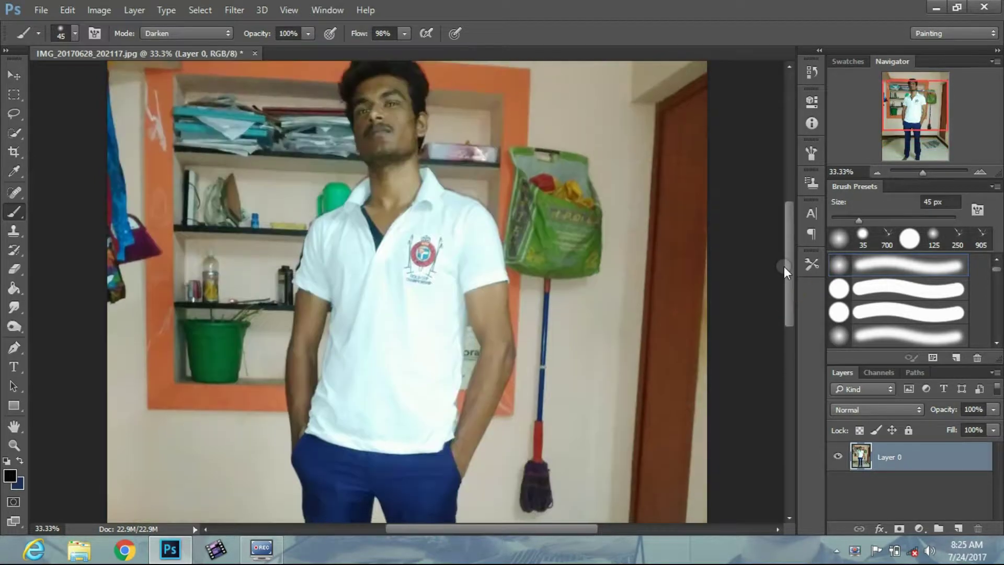
pyautogui.hotkey('ctrl', '-')
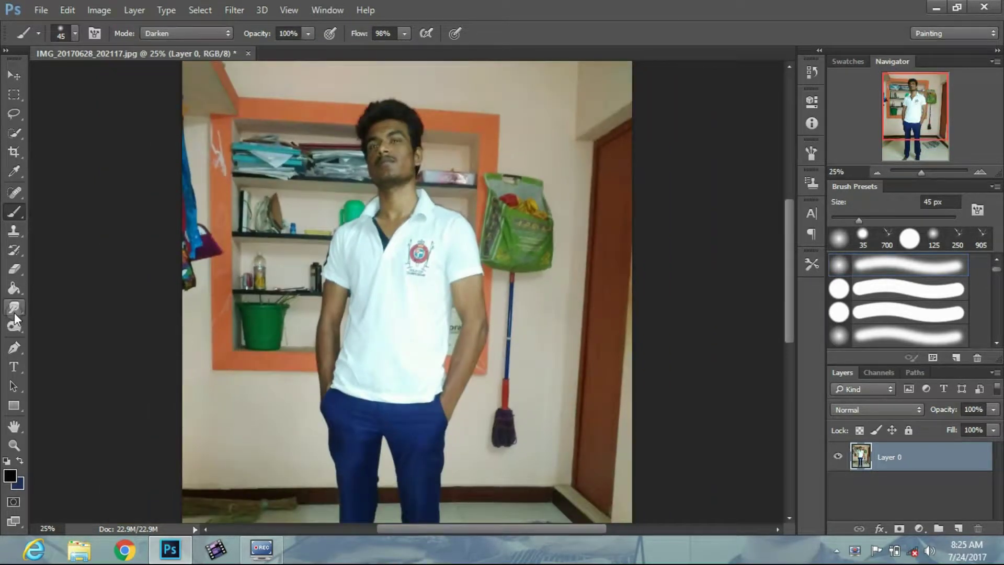
pyautogui.click(14, 347)
# Start the path at the collar and trace over the right shoulder down the sleeve edge.
pyautogui.hotkey('ctrl', '+')
pyautogui.hotkey('ctrl', '+')
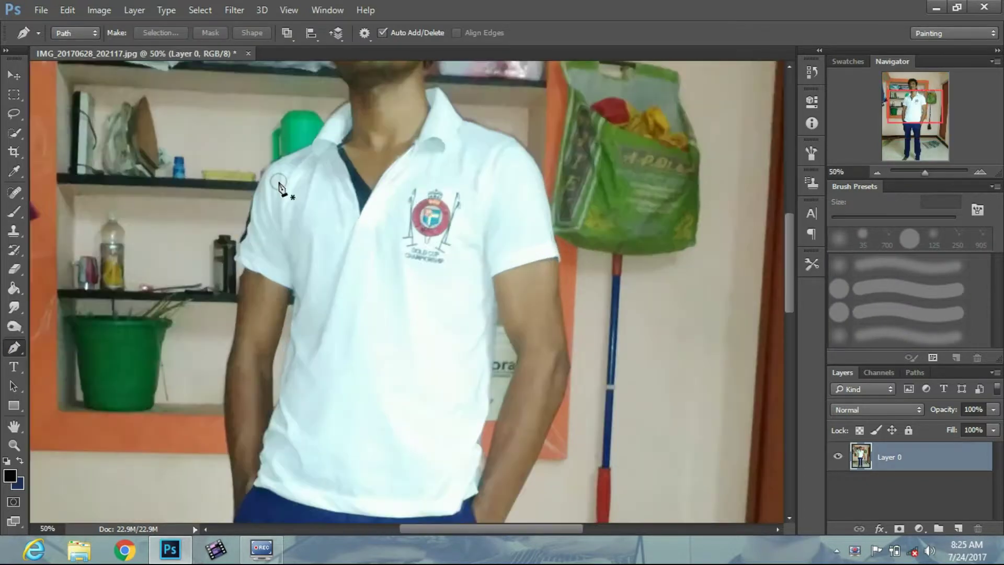
pyautogui.hotkey('ctrl', '+')
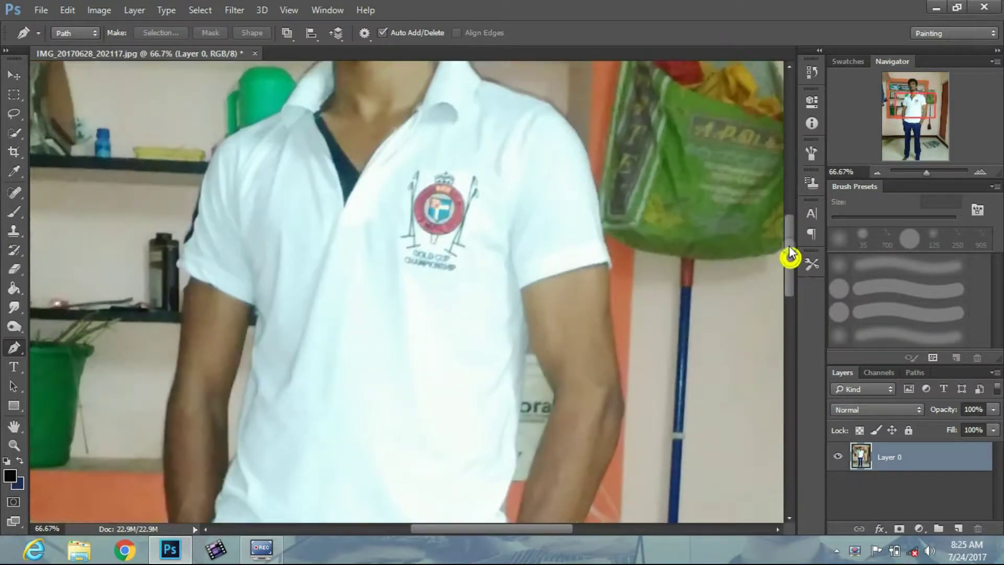
pyautogui.moveTo(788, 257); pyautogui.dragTo(786, 216)
pyautogui.moveTo(442, 254); pyautogui.dragTo(452, 256)
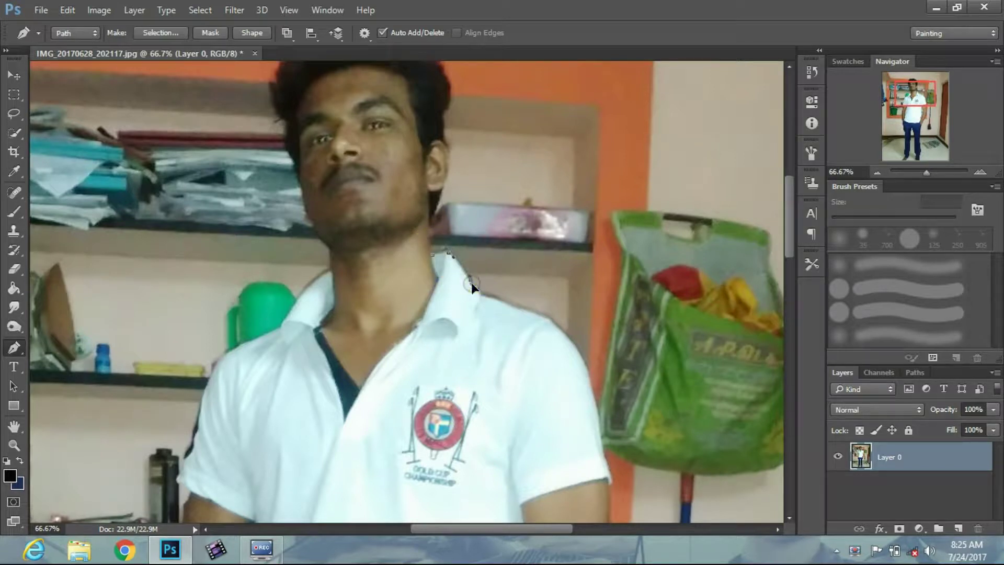
pyautogui.moveTo(485, 296); pyautogui.dragTo(487, 297)
pyautogui.moveTo(557, 314); pyautogui.dragTo(560, 318)
pyautogui.click(561, 331)
pyautogui.moveTo(586, 368); pyautogui.dragTo(587, 374)
pyautogui.click(596, 405)
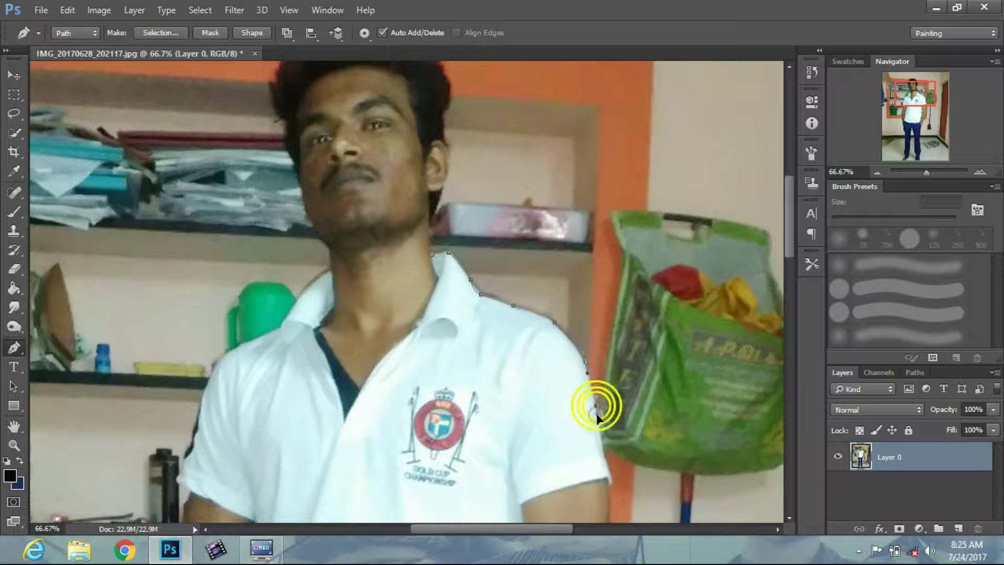
pyautogui.click(602, 448)
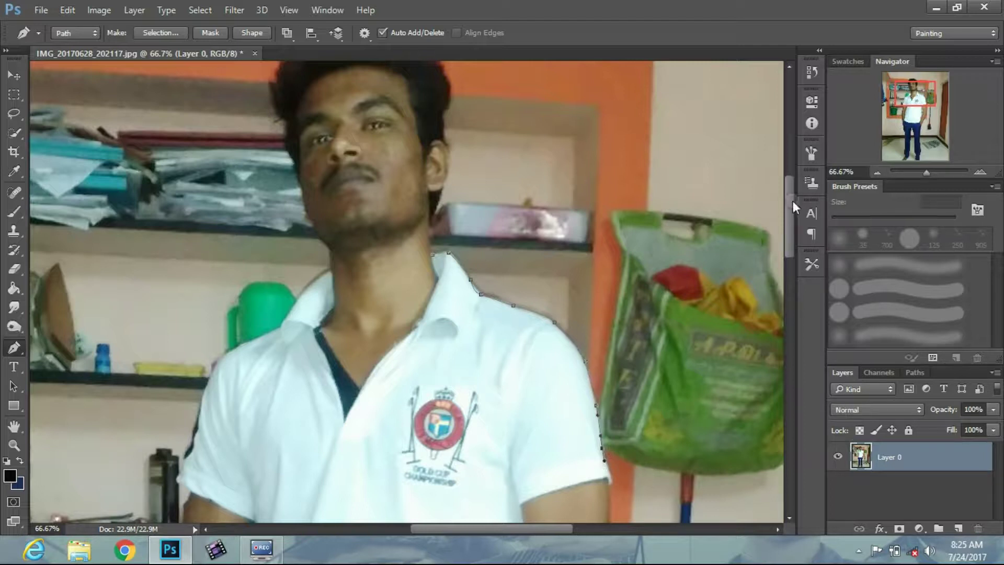
# Trace the path around the sleeve hem and onto the arm edge.
pyautogui.moveTo(792, 201); pyautogui.dragTo(792, 220)
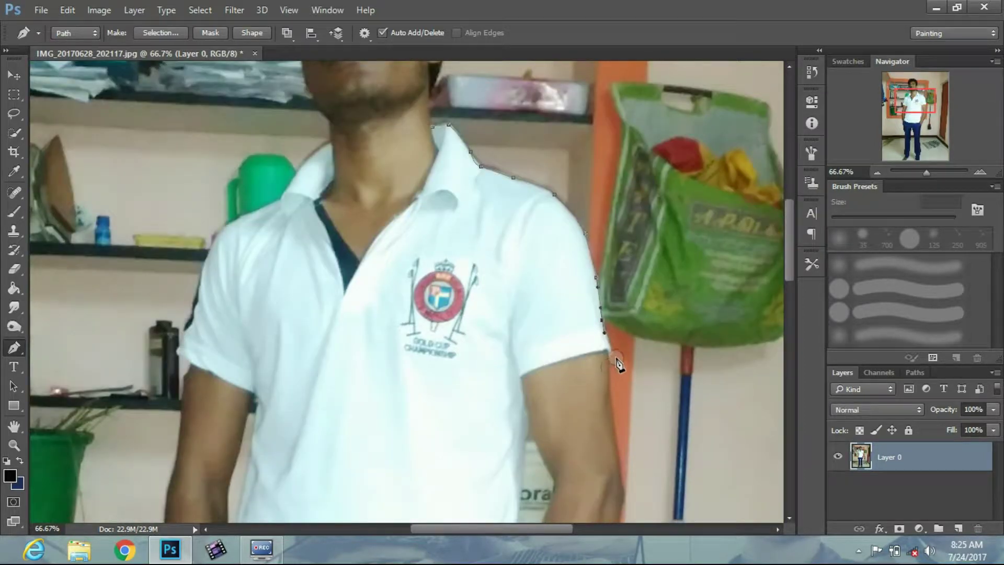
pyautogui.click(603, 354)
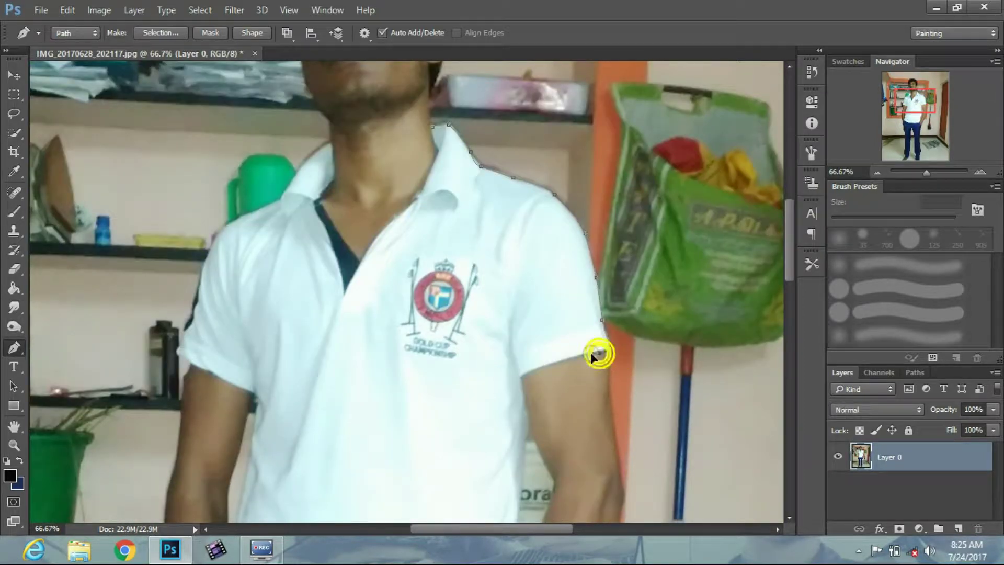
pyautogui.moveTo(567, 357); pyautogui.dragTo(526, 376)
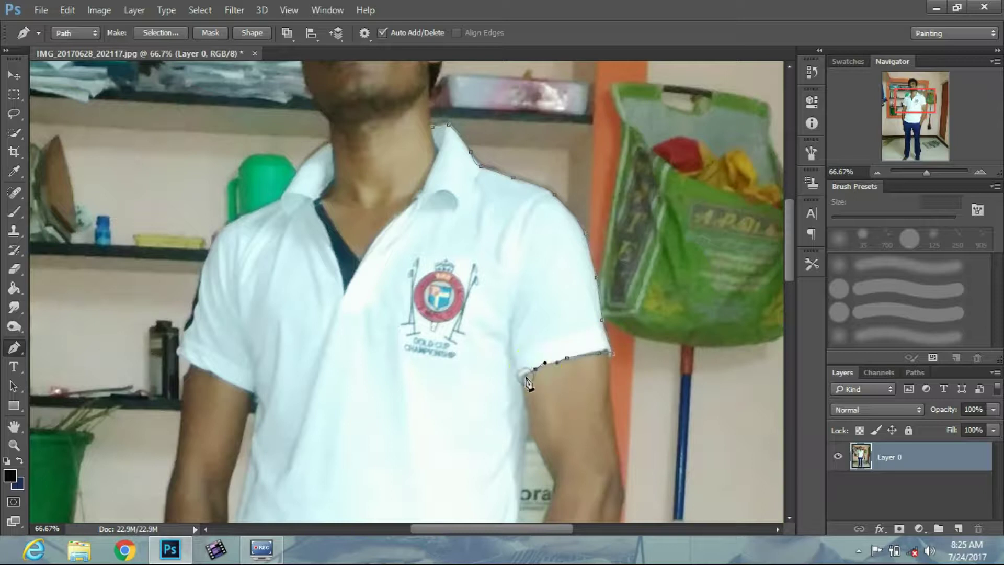
pyautogui.click(522, 378)
pyautogui.moveTo(524, 404); pyautogui.dragTo(528, 421)
pyautogui.moveTo(788, 214); pyautogui.dragTo(788, 247)
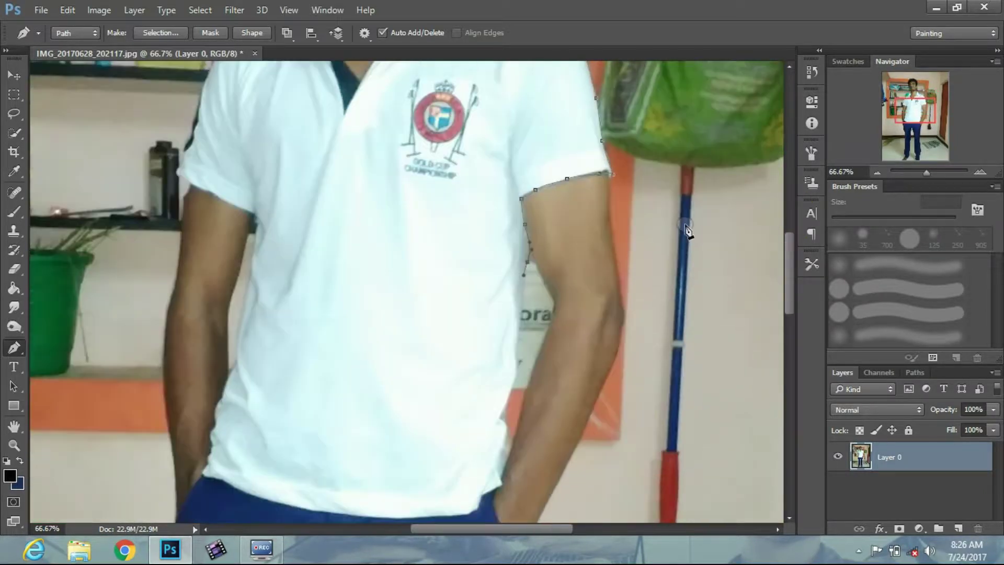
# Continue the path down the shirt's right side toward the hem corner.
pyautogui.moveTo(522, 308); pyautogui.dragTo(520, 325)
pyautogui.click(515, 387)
pyautogui.click(504, 416)
pyautogui.click(502, 453)
pyautogui.click(500, 484)
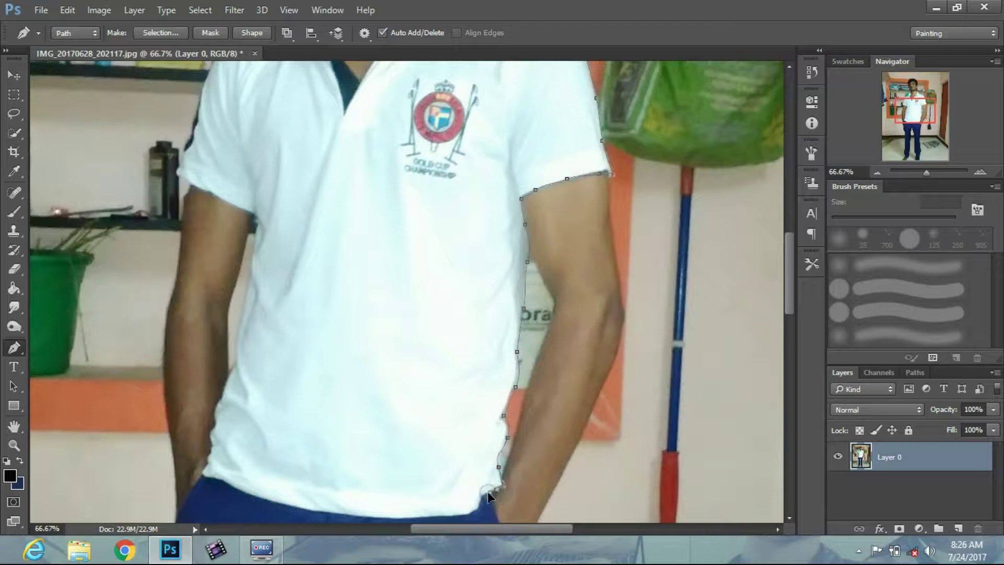
pyautogui.moveTo(486, 491); pyautogui.dragTo(477, 512)
pyautogui.moveTo(788, 271); pyautogui.dragTo(787, 301)
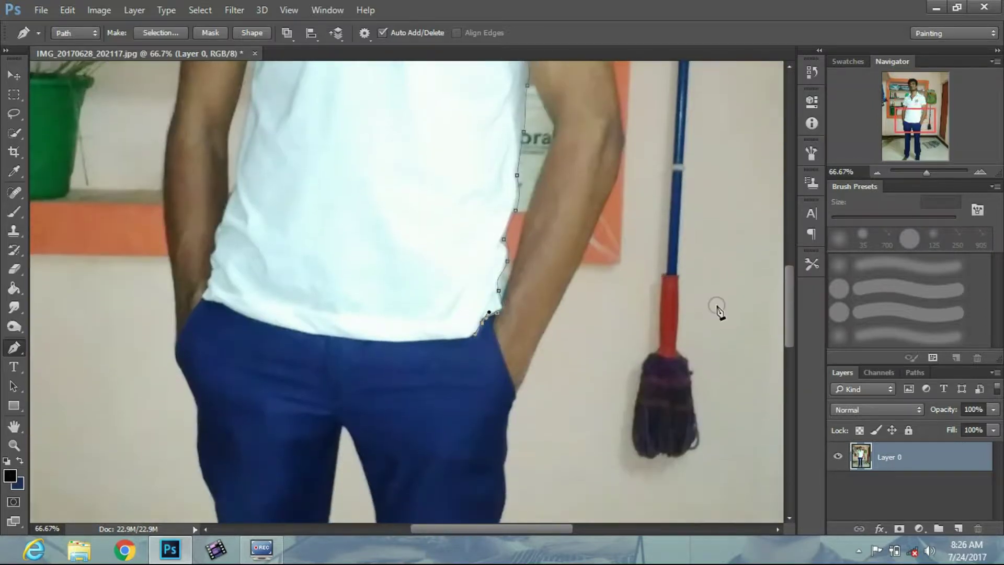
# Trace the path along the shirt hem, replacing one misplaced point.
pyautogui.moveTo(462, 343); pyautogui.dragTo(420, 343)
pyautogui.moveTo(300, 330)
pyautogui.mouseDown()
pyautogui.moveTo(280, 328)
pyautogui.moveTo(309, 345)
pyautogui.mouseUp()
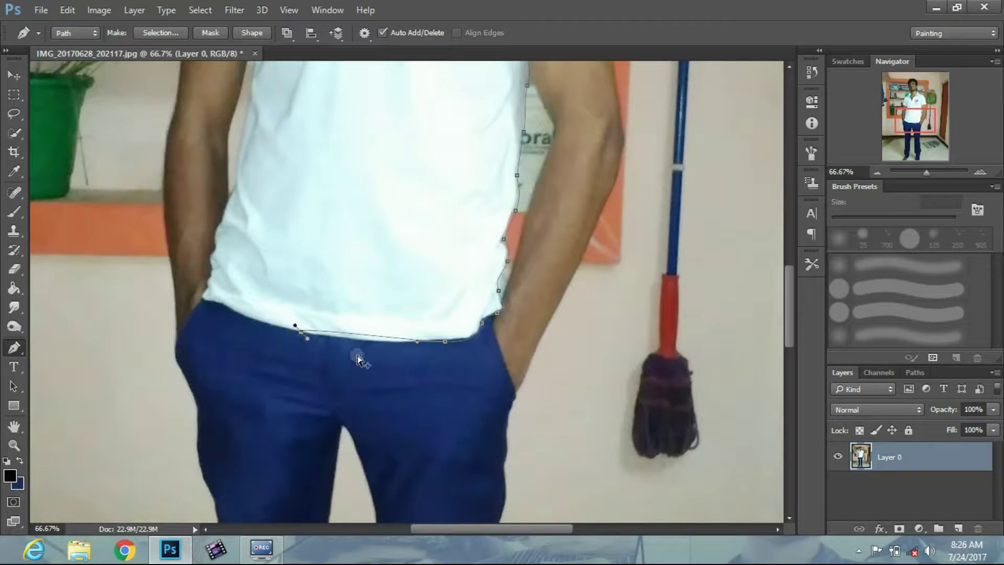
pyautogui.hotkey('ctrl', 'z')
pyautogui.click(376, 341)
pyautogui.click(317, 336)
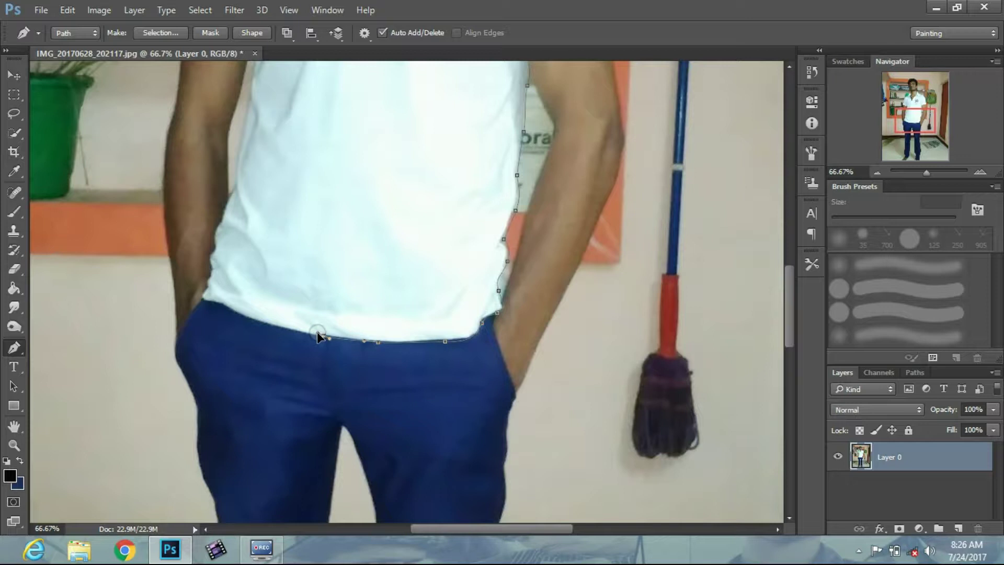
pyautogui.click(272, 325)
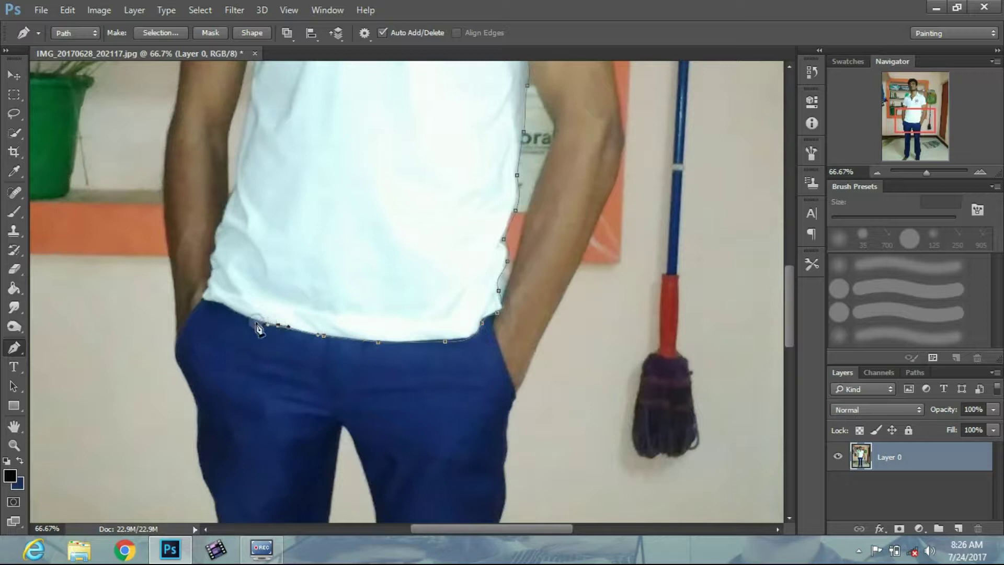
pyautogui.click(227, 308)
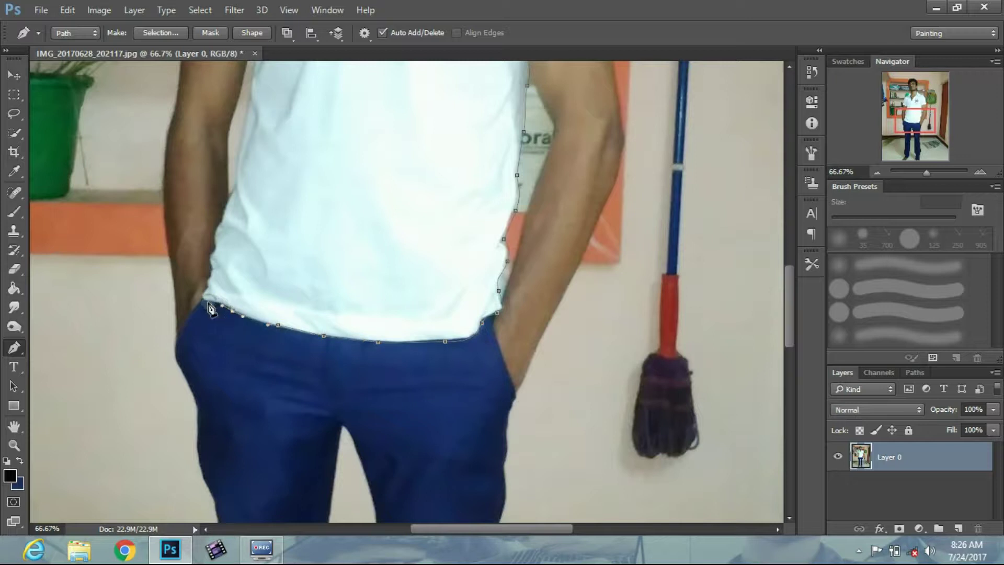
pyautogui.click(203, 301)
# Continue the path up the shirt's left side to the upper left sleeve edge.
pyautogui.click(210, 281)
pyautogui.click(219, 235)
pyautogui.click(227, 202)
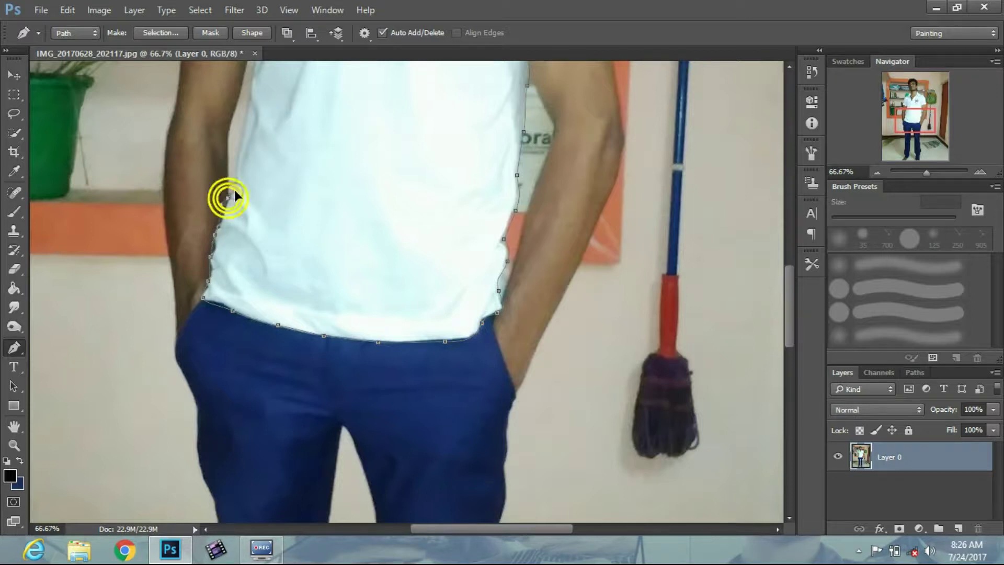
pyautogui.click(238, 157)
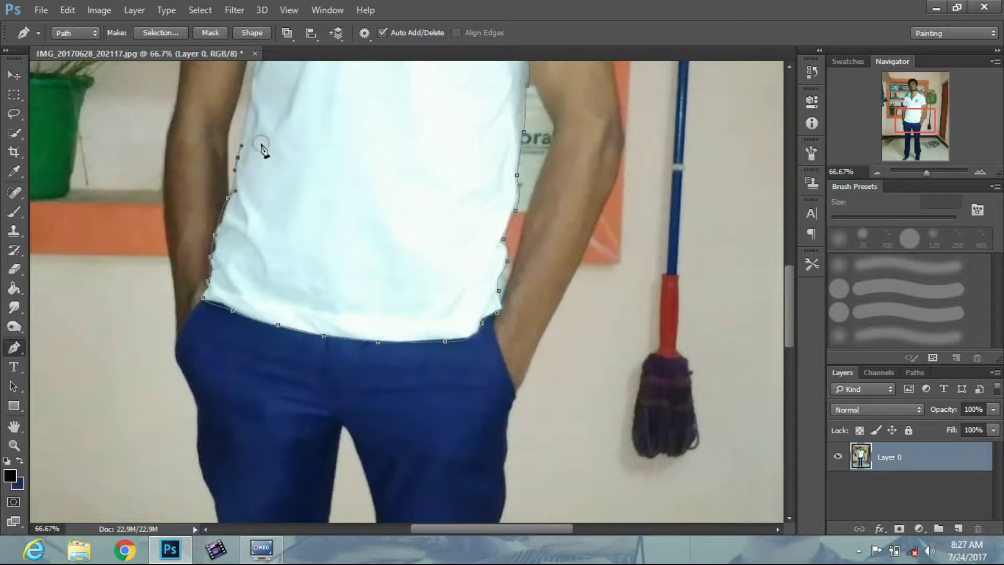
pyautogui.scroll(5, 779, 308)
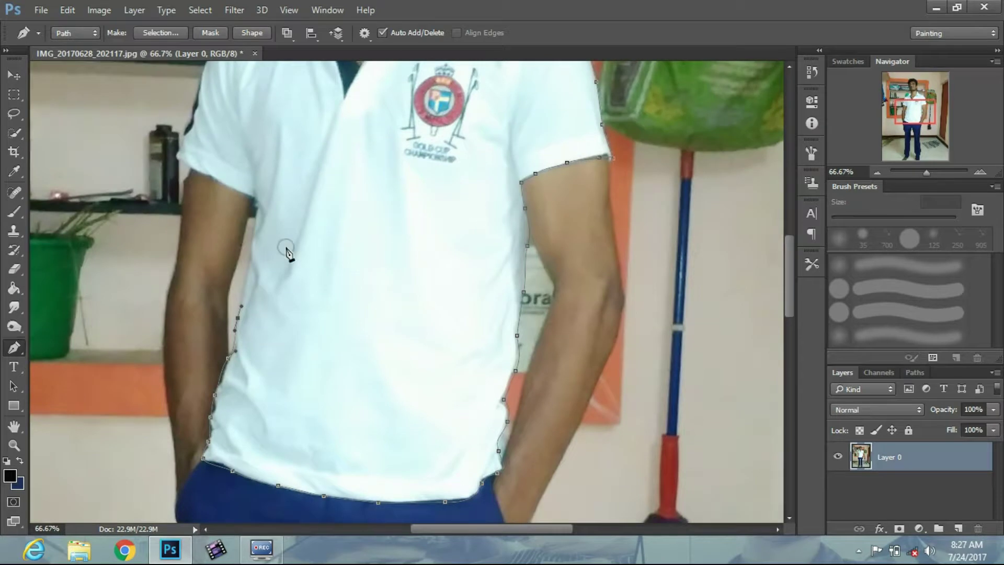
pyautogui.click(251, 250)
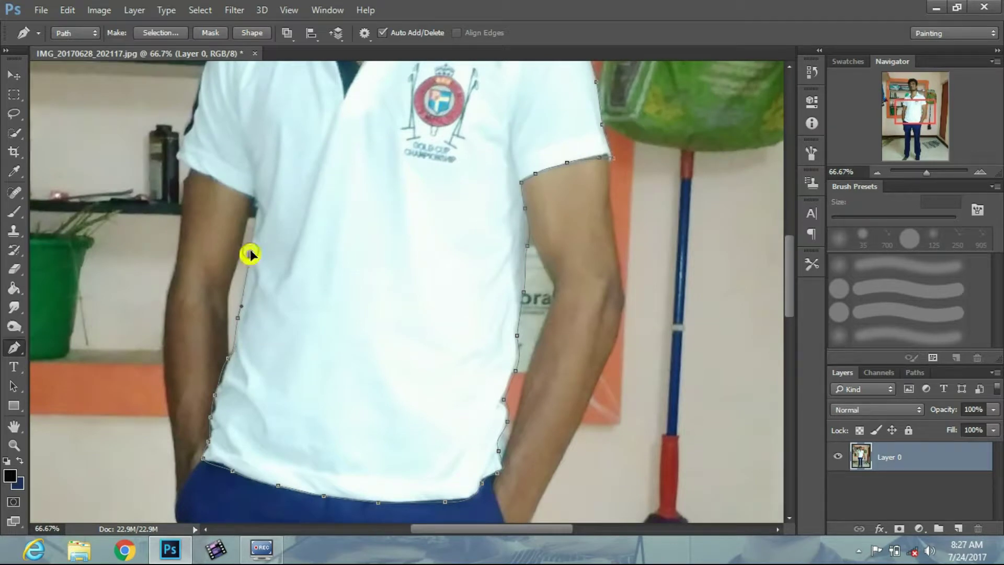
pyautogui.click(255, 199)
pyautogui.moveTo(250, 199); pyautogui.dragTo(253, 220)
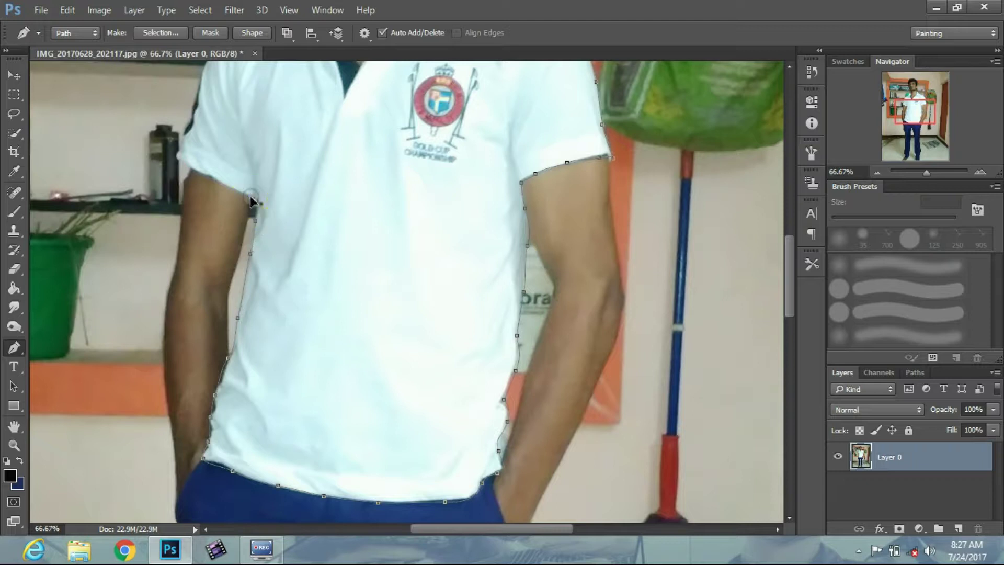
pyautogui.click(253, 199)
pyautogui.click(193, 171)
pyautogui.click(186, 135)
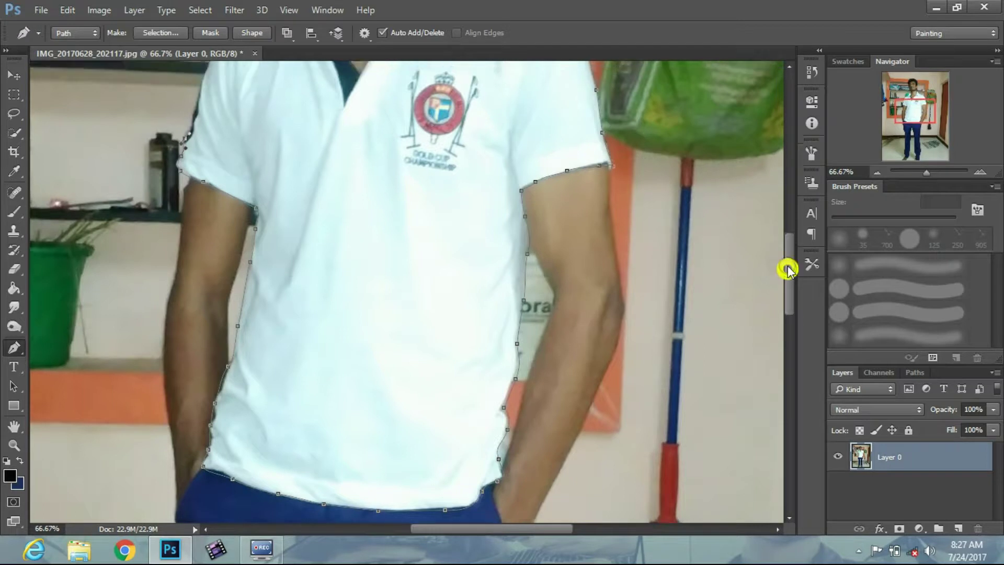
# Trace the path over the left shoulder and along the collar up to the neck.
pyautogui.scroll(5, 788, 263)
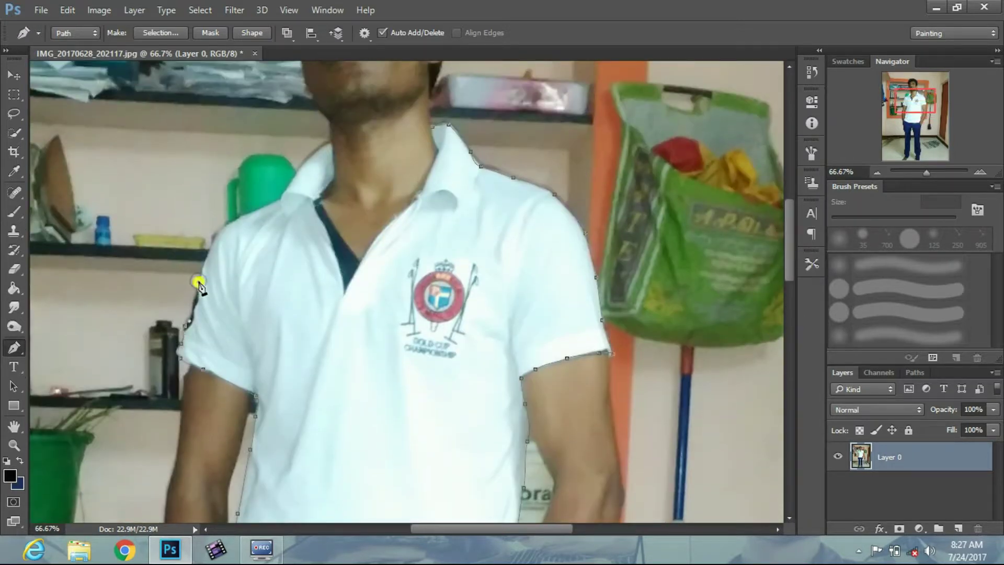
pyautogui.click(227, 223)
pyautogui.moveTo(238, 218); pyautogui.dragTo(281, 199)
pyautogui.click(291, 175)
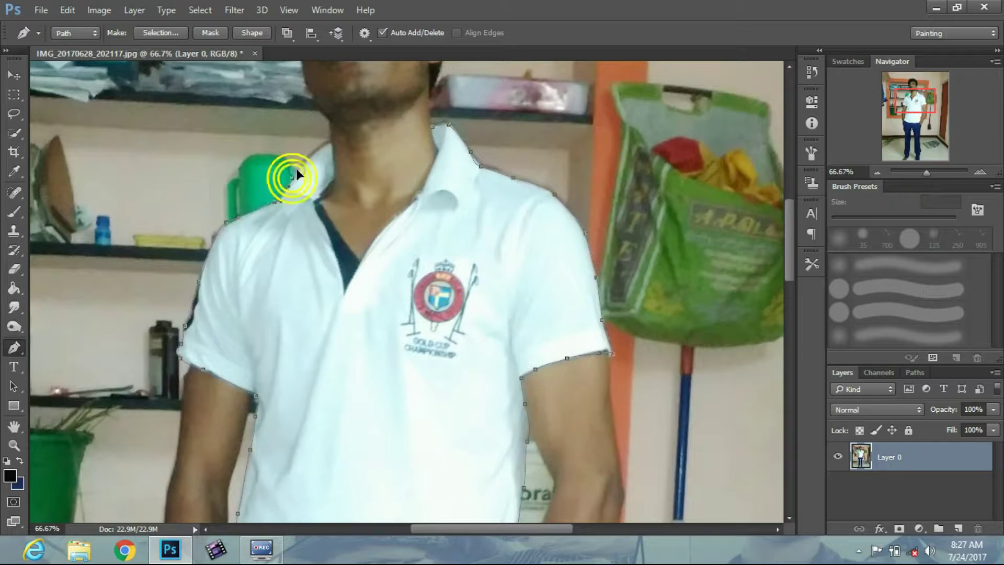
pyautogui.click(314, 153)
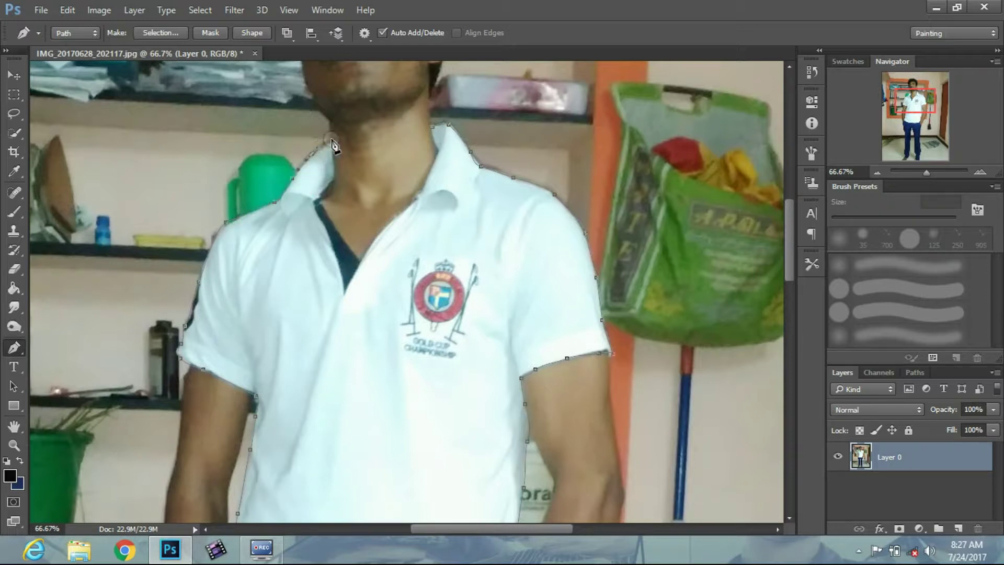
pyautogui.moveTo(332, 136); pyautogui.dragTo(335, 177)
pyautogui.click(336, 178)
pyautogui.click(323, 194)
pyautogui.click(319, 207)
# Trace around the collar opening and close the path at its starting anchor.
pyautogui.click(328, 237)
pyautogui.click(340, 278)
pyautogui.click(352, 271)
pyautogui.click(377, 235)
pyautogui.click(404, 211)
pyautogui.click(421, 186)
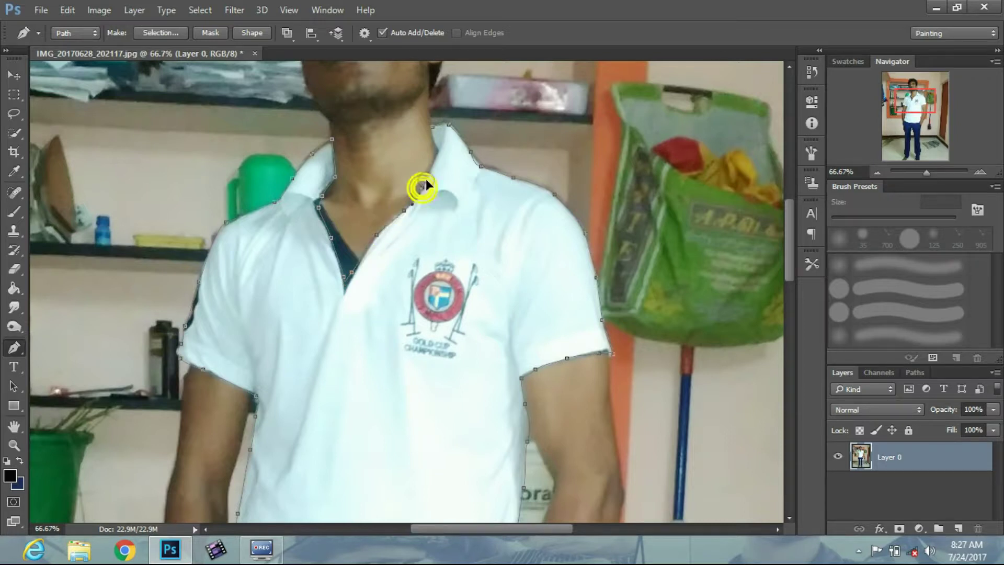
pyautogui.click(431, 128)
pyautogui.moveTo(431, 131); pyautogui.dragTo(435, 141)
pyautogui.click(437, 147)
pyautogui.click(432, 128)
# Load the shirt path as a selection with Ctrl+Enter and open Select > Refine Edge.
pyautogui.hotkey('ctrl', 'Return')
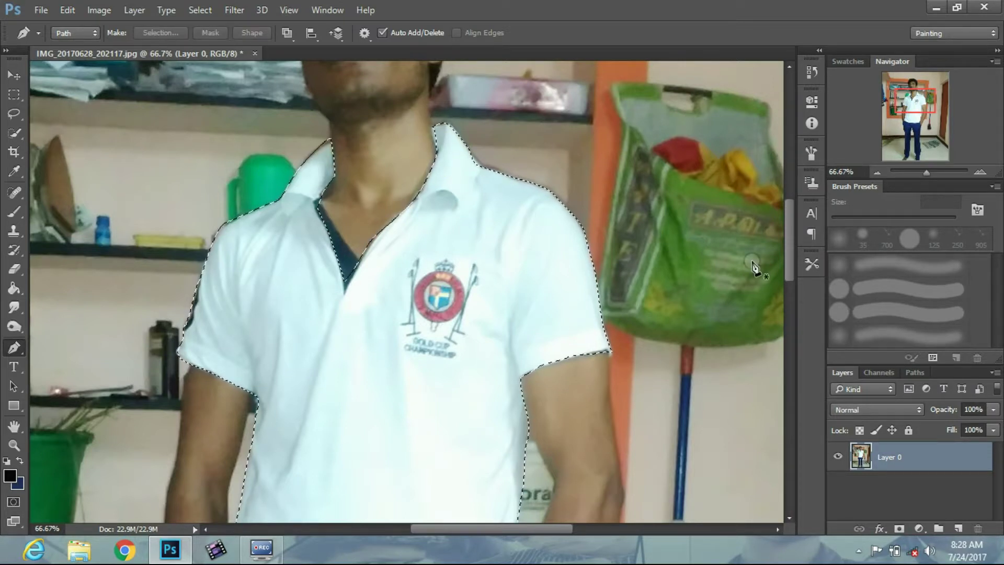
pyautogui.hotkey('ctrl', '-')
pyautogui.hotkey('ctrl', '-')
pyautogui.click(199, 10)
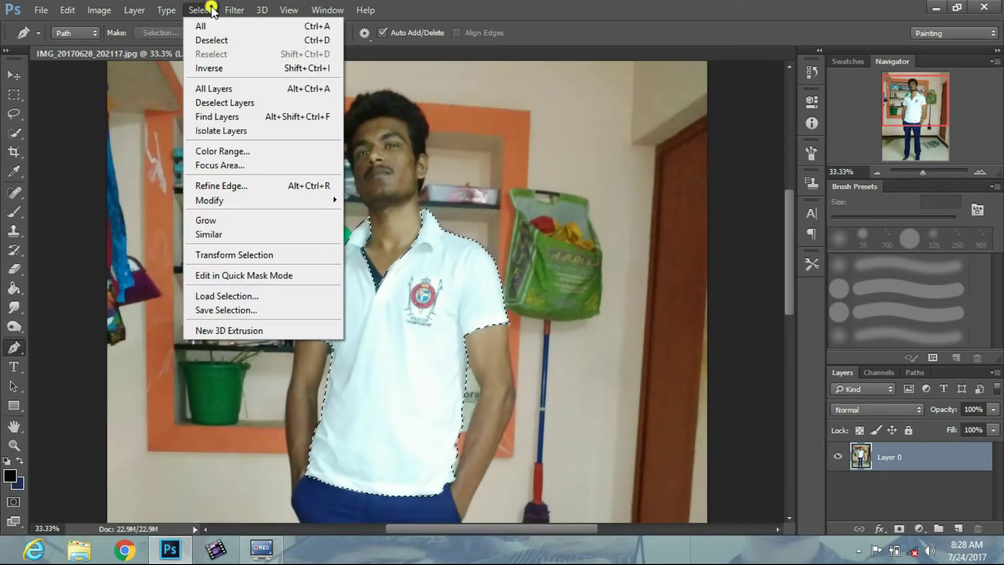
pyautogui.moveTo(199, 10)
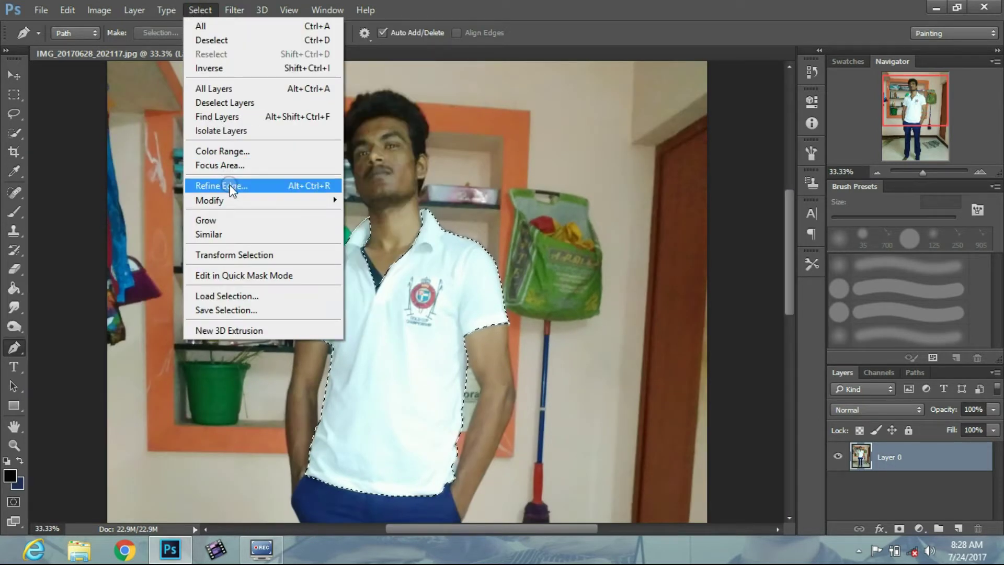
pyautogui.click(222, 186)
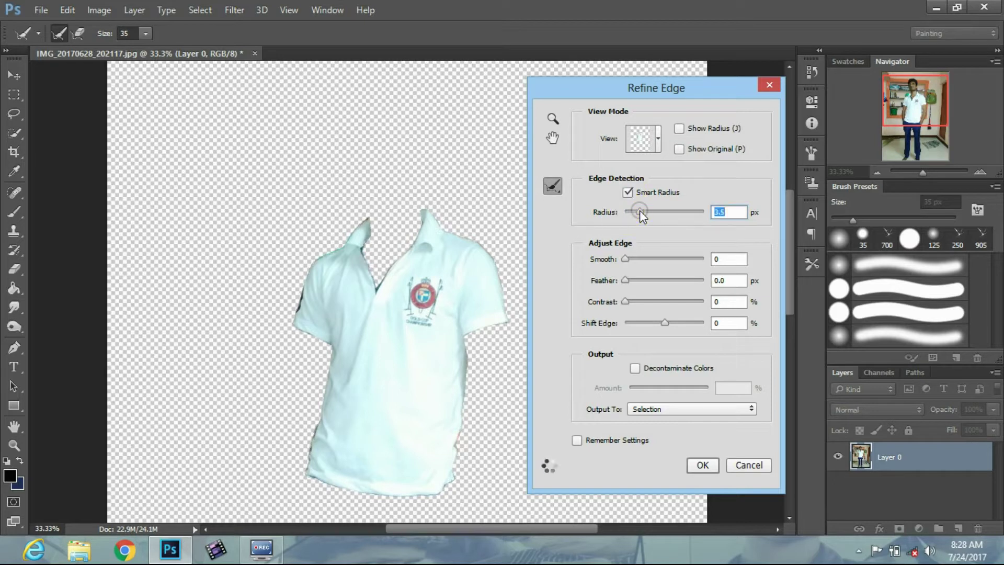
# Refine the shirt selection with a 2.6 px radius, output to a new layer.
pyautogui.moveTo(640, 211); pyautogui.dragTo(636, 211)
pyautogui.click(708, 409)
pyautogui.click(697, 439)
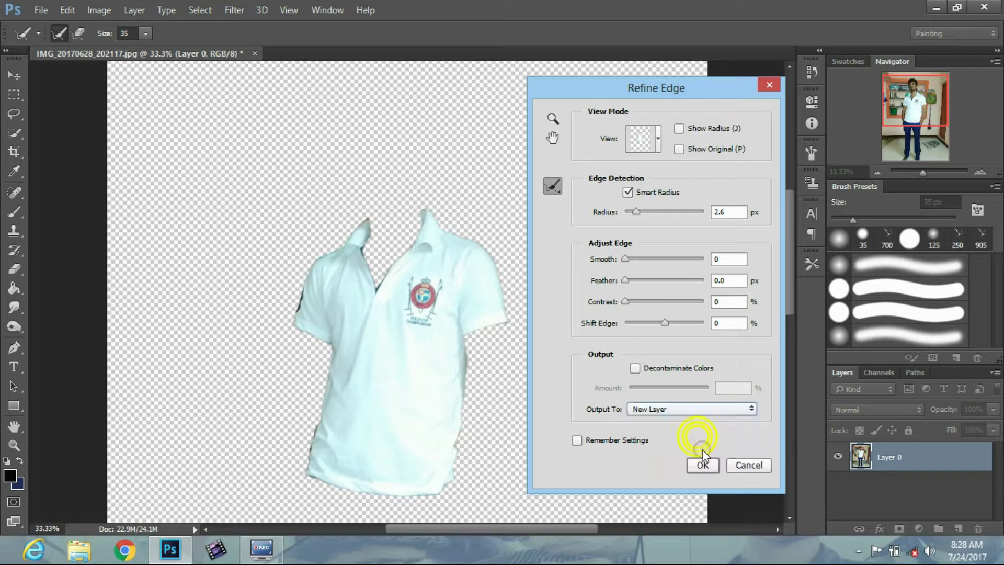
pyautogui.click(706, 465)
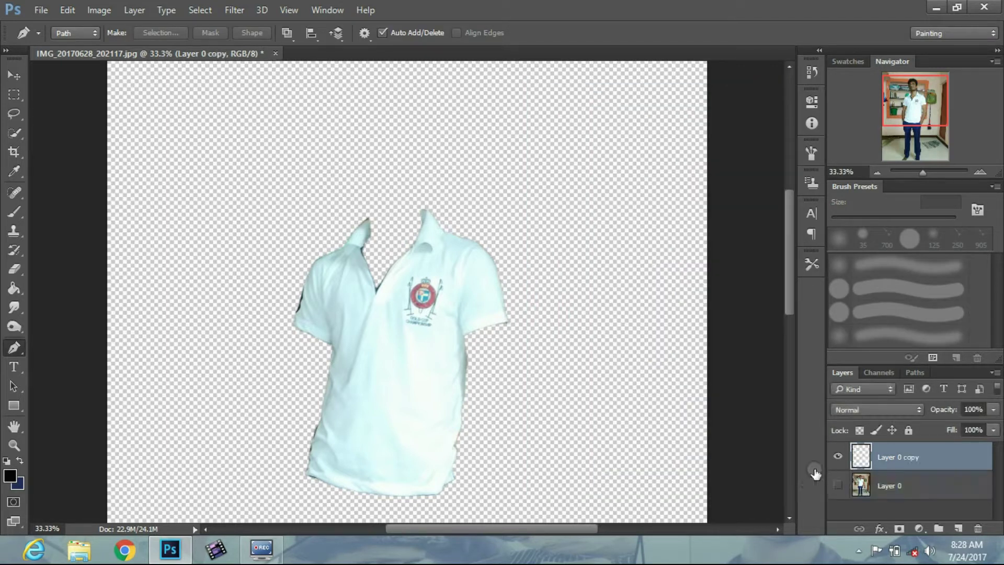
# Open E:\hcl\Images\Vijay in File Explorer and drag the blue-background portrait onto the Photoshop canvas.
pyautogui.click(936, 6)
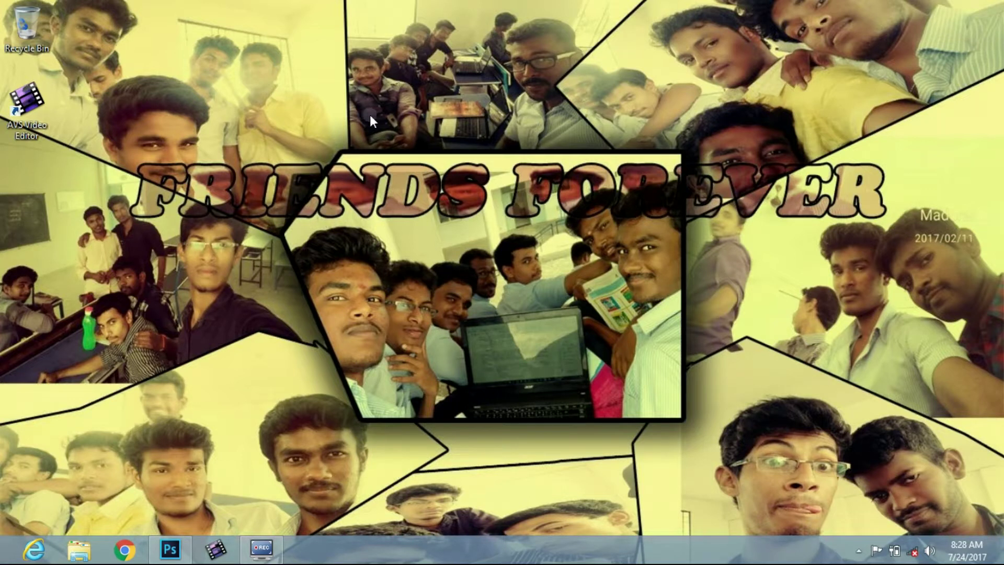
pyautogui.press('super+e')
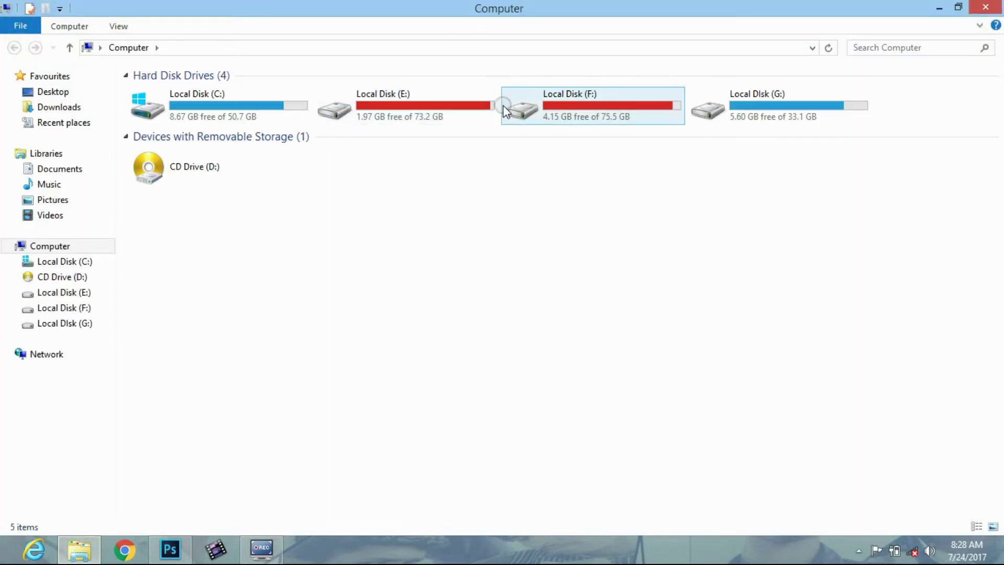
pyautogui.doubleClick(460, 99)
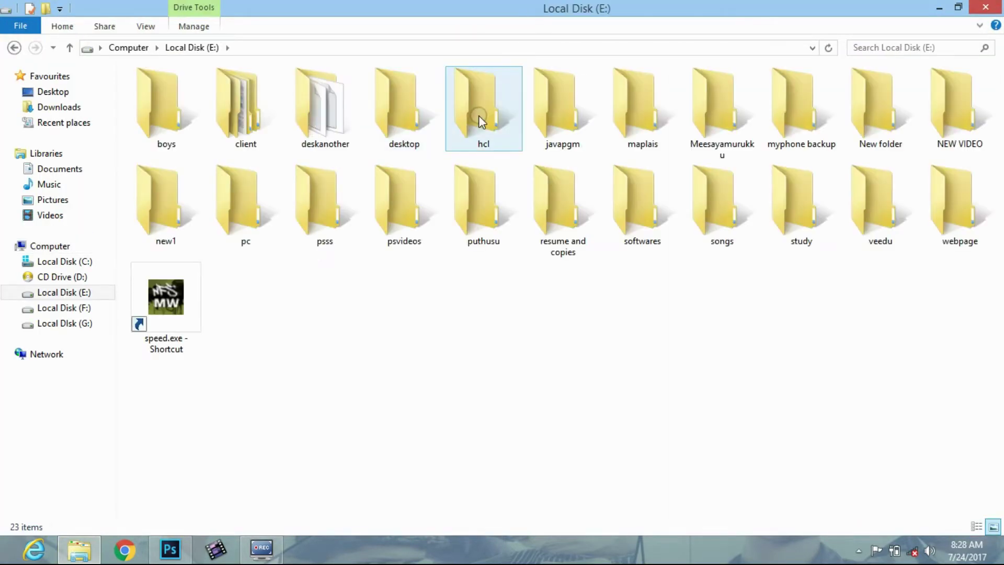
pyautogui.doubleClick(248, 126)
pyautogui.doubleClick(516, 286)
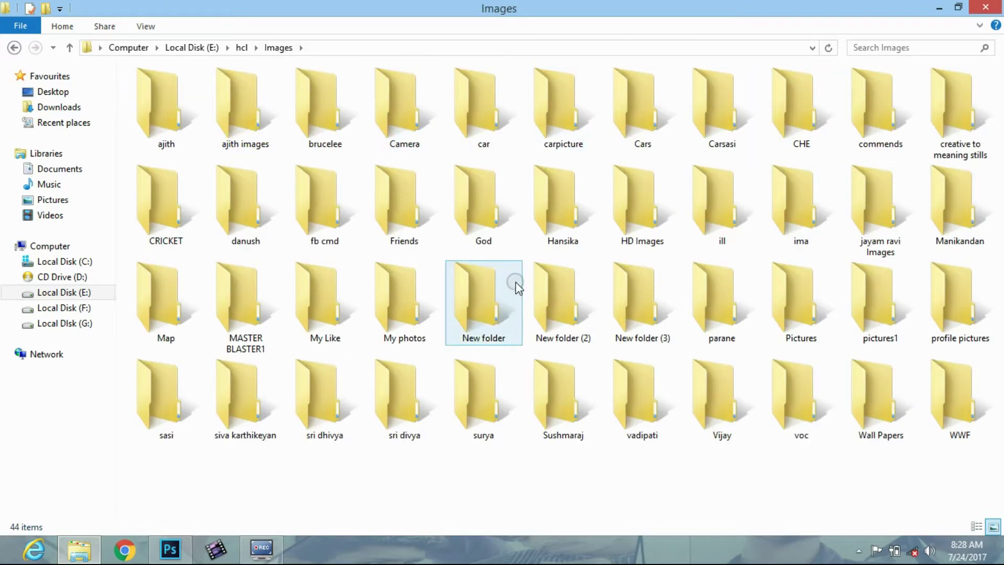
pyautogui.doubleClick(719, 404)
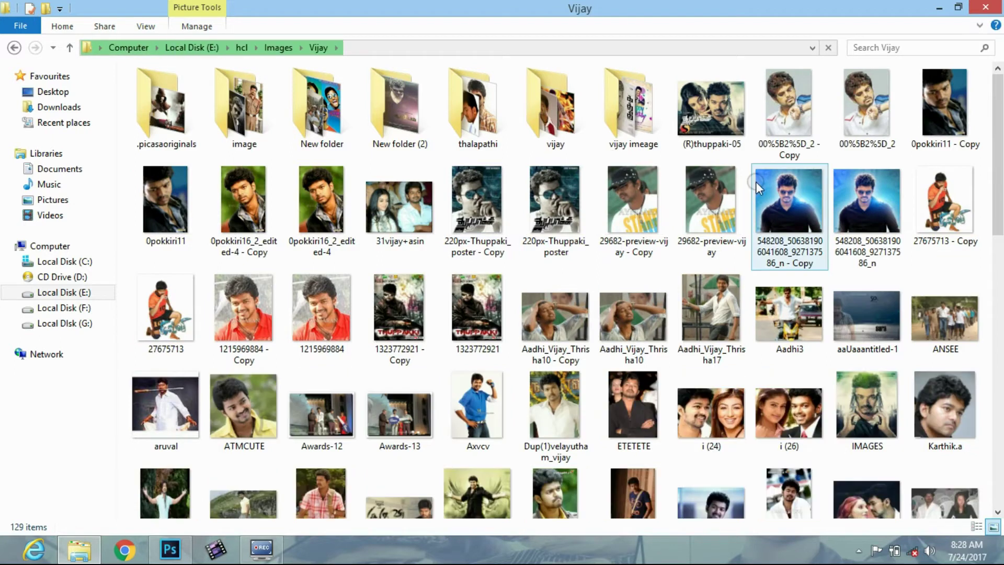
pyautogui.moveTo(758, 187); pyautogui.dragTo(182, 557)
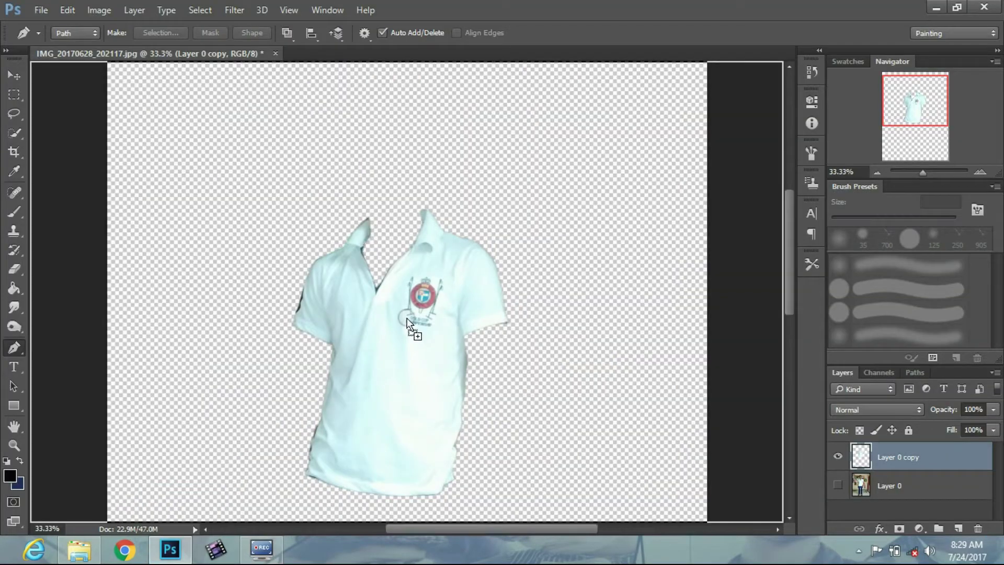
pyautogui.moveTo(182, 556); pyautogui.dragTo(412, 324)
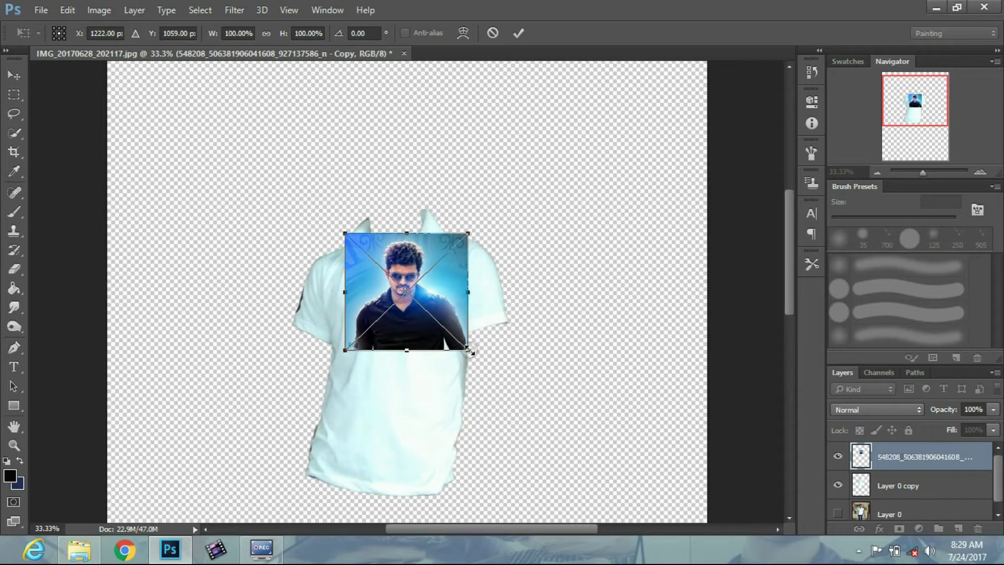
# Scale and position the placed portrait to cover the whole shirt, then commit it.
pyautogui.moveTo(469, 350); pyautogui.dragTo(530, 504)
pyautogui.moveTo(445, 401); pyautogui.dragTo(423, 392)
pyautogui.moveTo(293, 217); pyautogui.dragTo(274, 167)
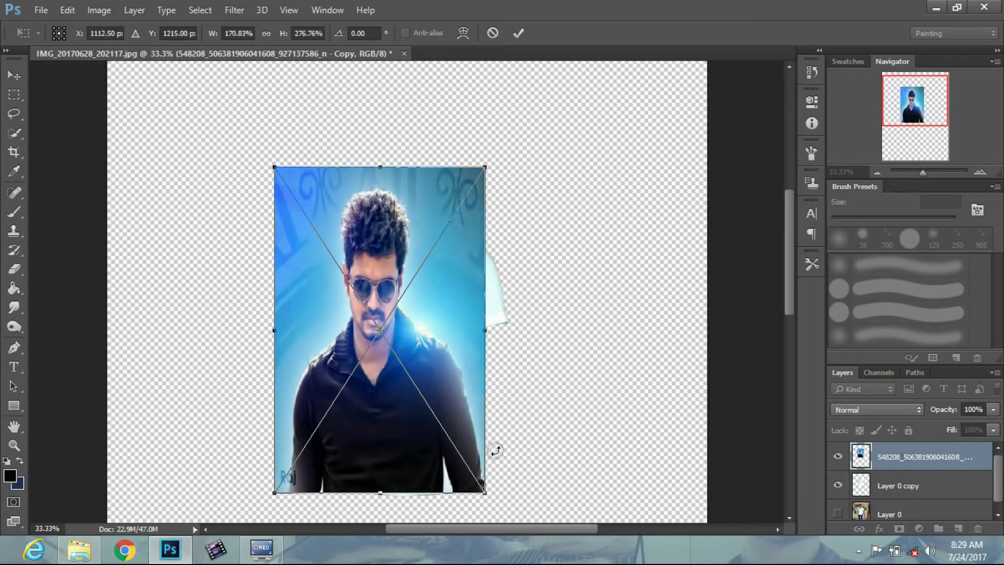
pyautogui.moveTo(485, 492); pyautogui.dragTo(508, 525)
pyautogui.moveTo(792, 282); pyautogui.dragTo(791, 296)
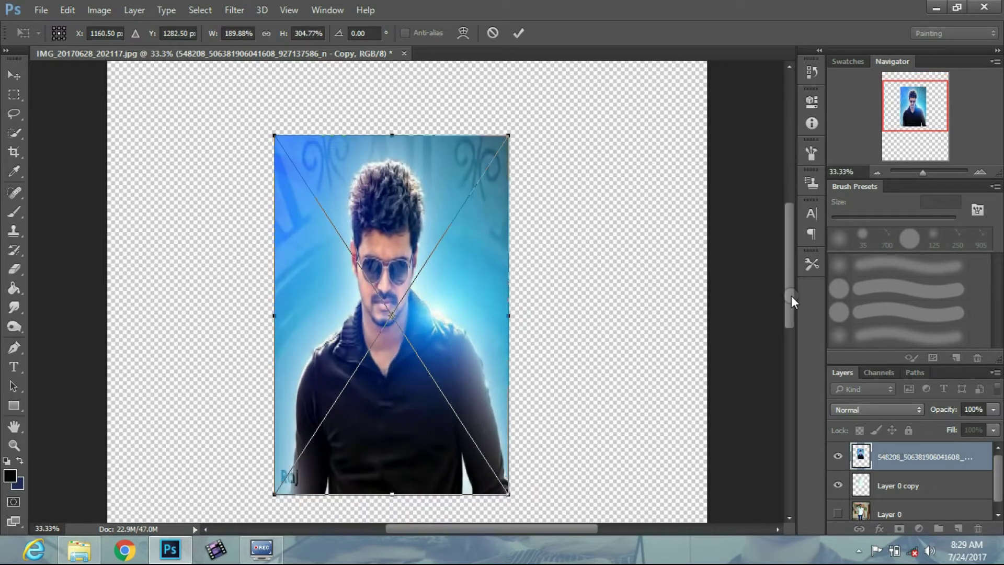
pyautogui.moveTo(448, 250); pyautogui.dragTo(472, 282)
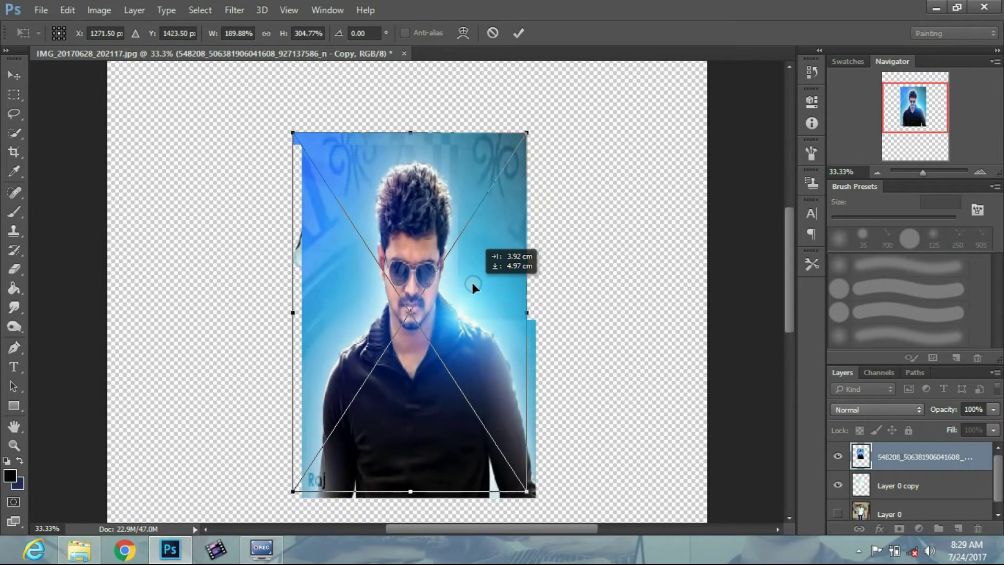
pyautogui.moveTo(293, 312); pyautogui.dragTo(255, 311)
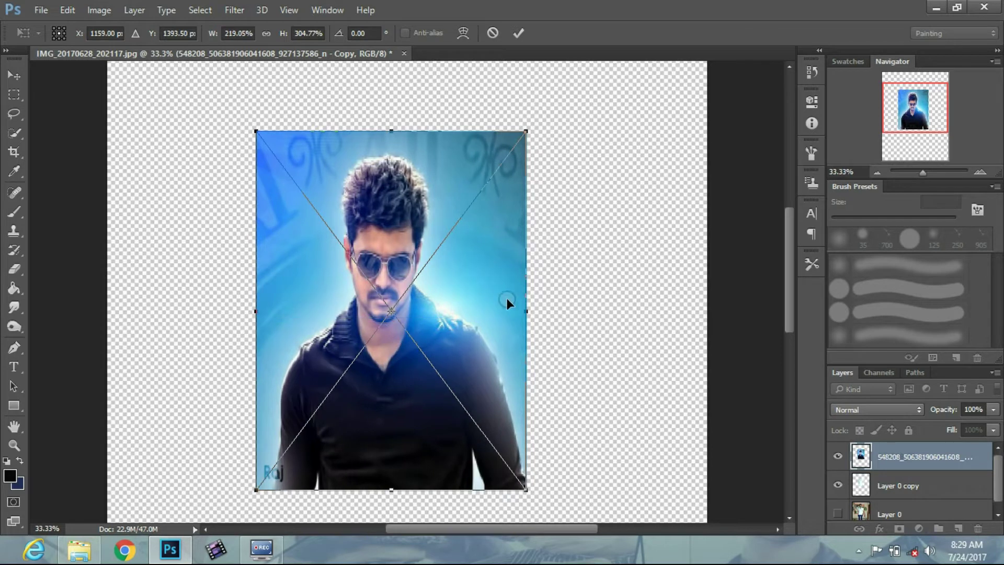
pyautogui.moveTo(526, 311)
pyautogui.mouseDown()
pyautogui.moveTo(544, 309)
pyautogui.moveTo(519, 303)
pyautogui.mouseUp()
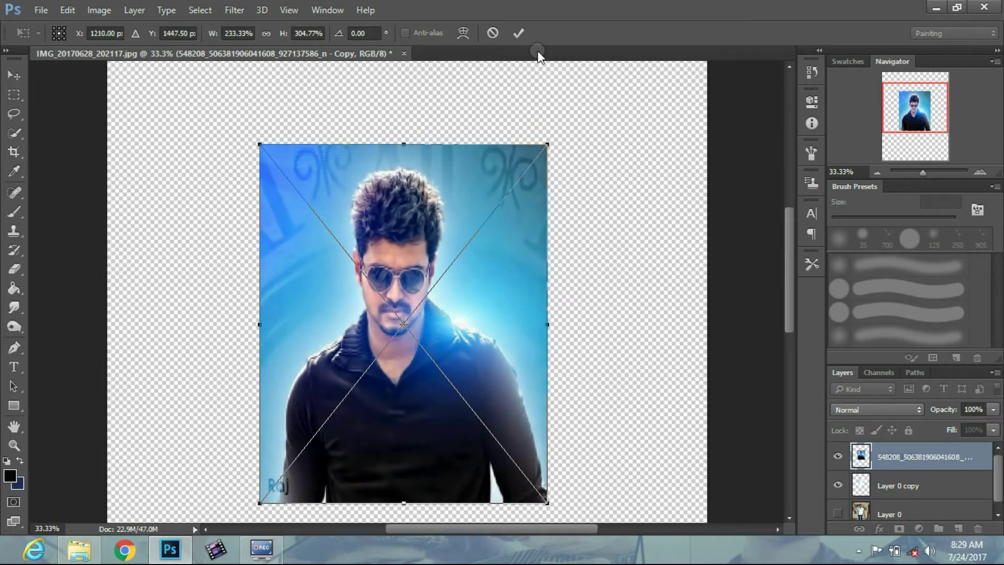
pyautogui.press('Return')
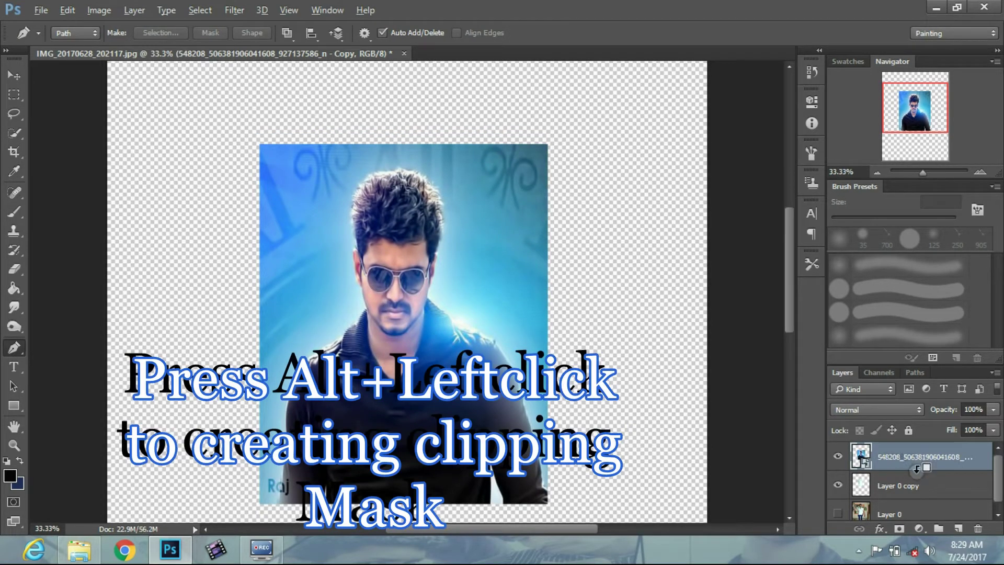
# Clip the portrait to Layer 0 copy, set it to Multiply, and show Layer 0.
pyautogui.keyDown('alt'); pyautogui.click(915, 467); pyautogui.keyUp('alt')
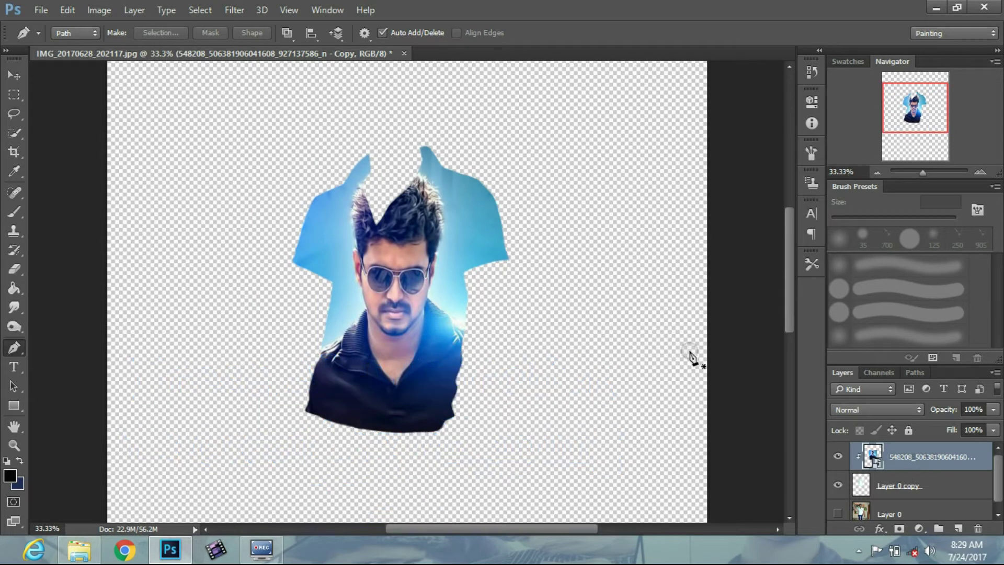
pyautogui.click(911, 407)
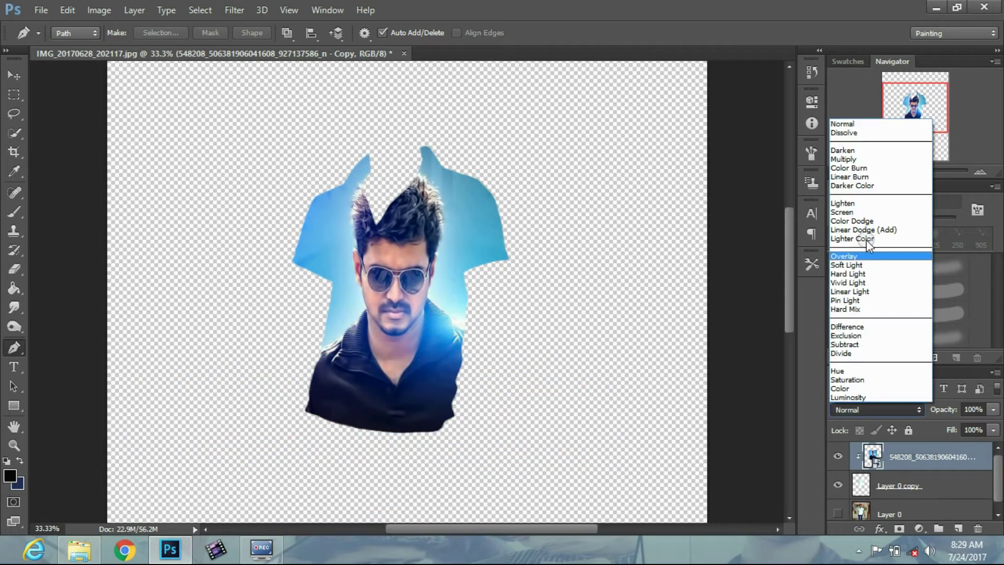
pyautogui.click(847, 159)
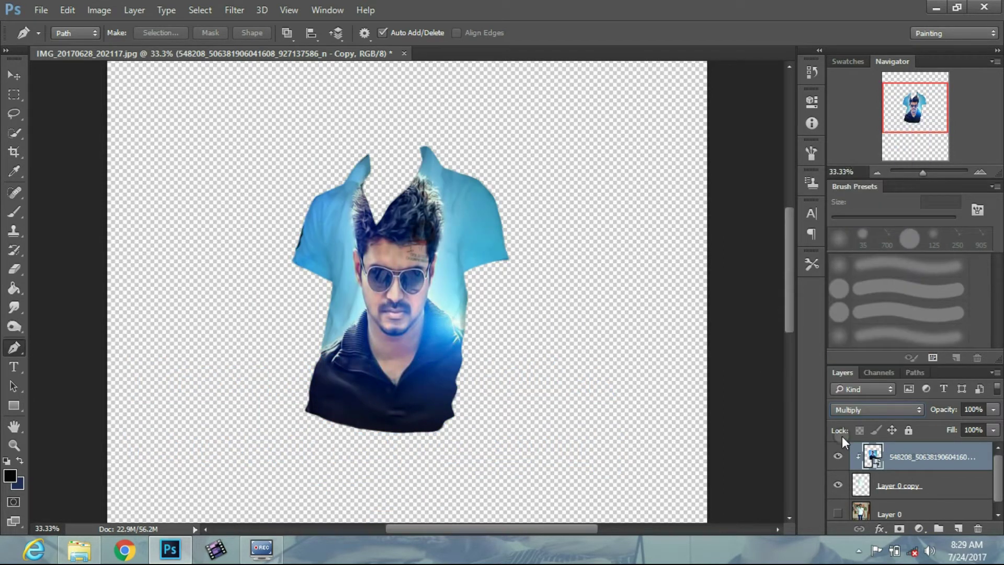
pyautogui.click(838, 511)
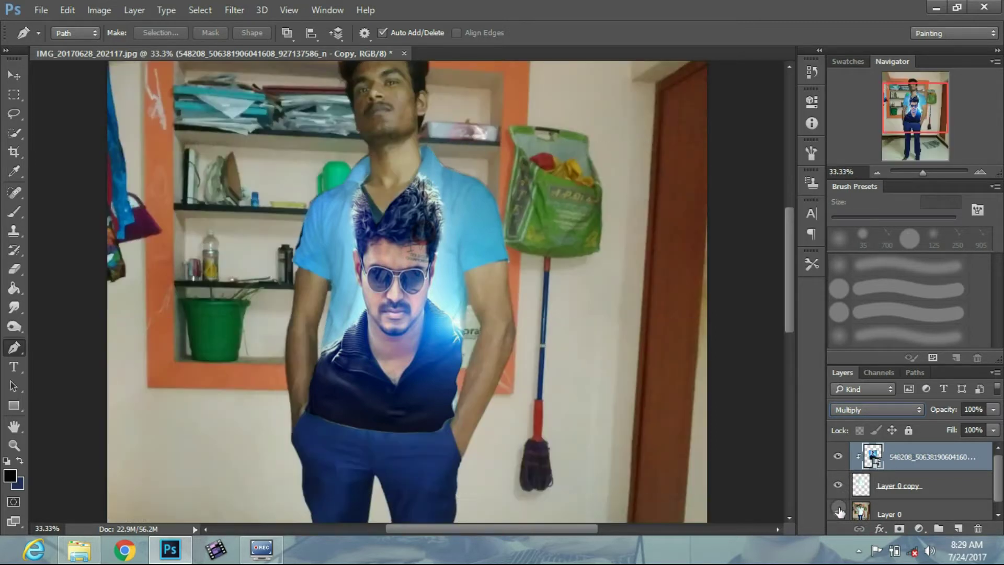
# Add a Black & White adjustment layer on Layer 0 copy.
pyautogui.click(862, 488)
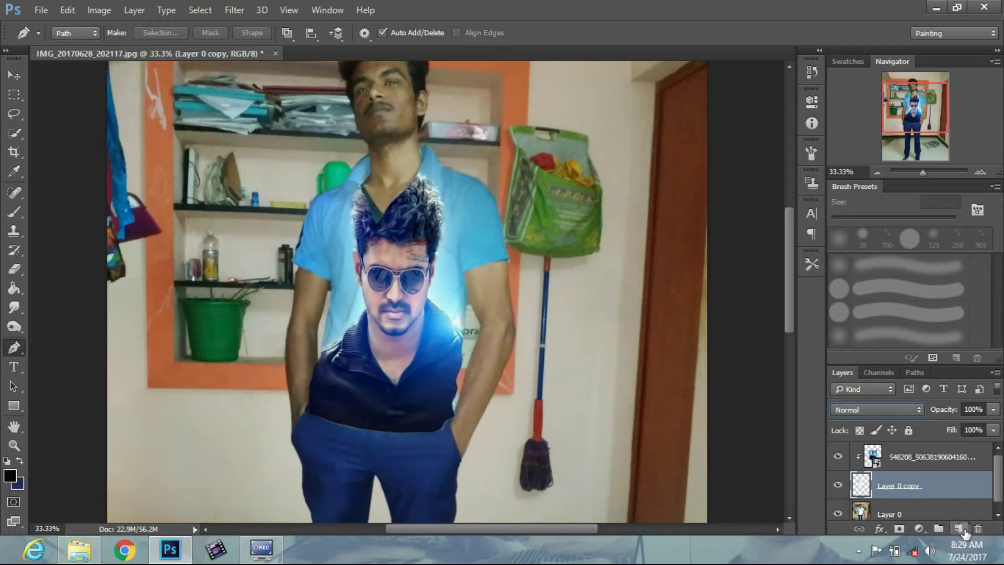
pyautogui.click(920, 528)
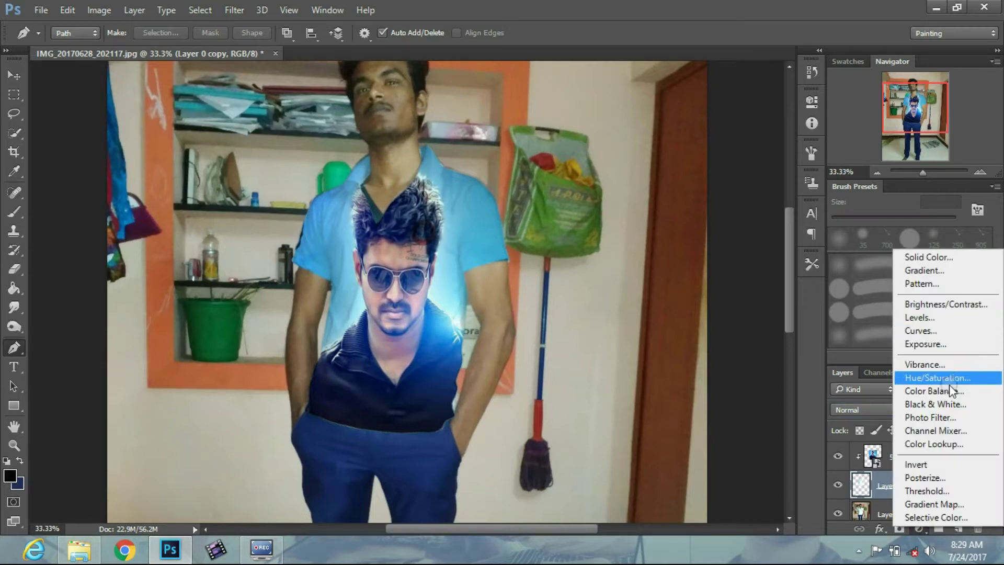
pyautogui.click(949, 404)
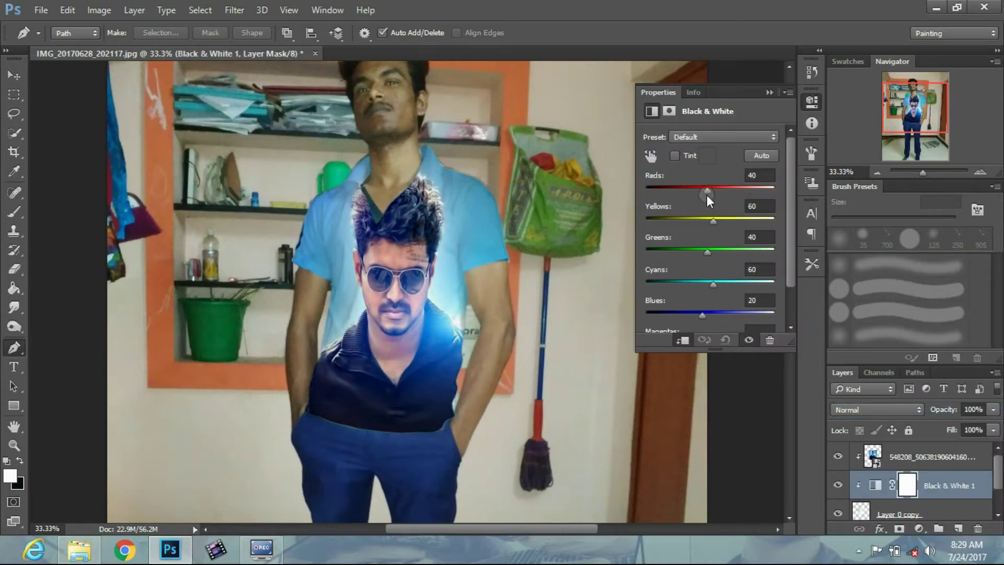
# Set the Black & White sliders to Reds 115, Yellows -55, Greens -61, with Cyans lowered.
pyautogui.moveTo(707, 194); pyautogui.dragTo(728, 191)
pyautogui.moveTo(729, 220); pyautogui.dragTo(682, 218)
pyautogui.click(705, 251)
pyautogui.moveTo(729, 252); pyautogui.dragTo(681, 248)
pyautogui.moveTo(713, 285)
pyautogui.mouseDown()
pyautogui.moveTo(688, 284)
pyautogui.moveTo(724, 315)
pyautogui.mouseUp()
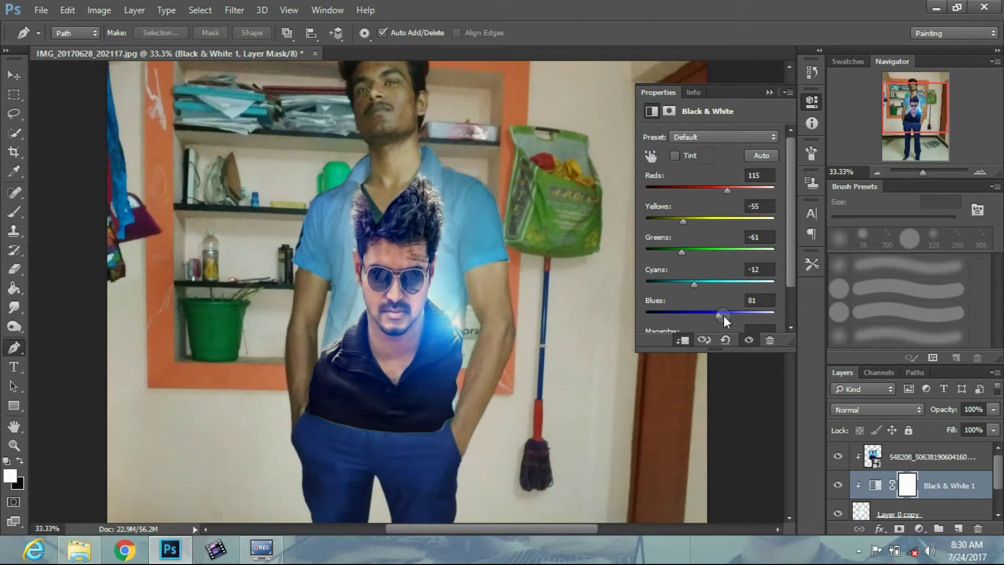
pyautogui.click(769, 97)
pyautogui.click(925, 457)
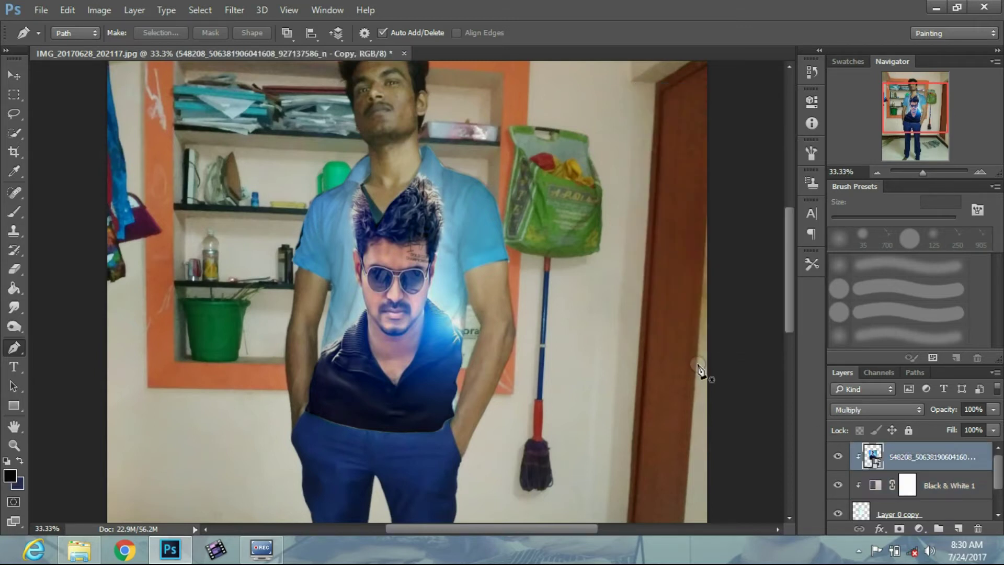
pyautogui.hotkey('ctrl', '+')
pyautogui.hotkey('ctrl', '+')
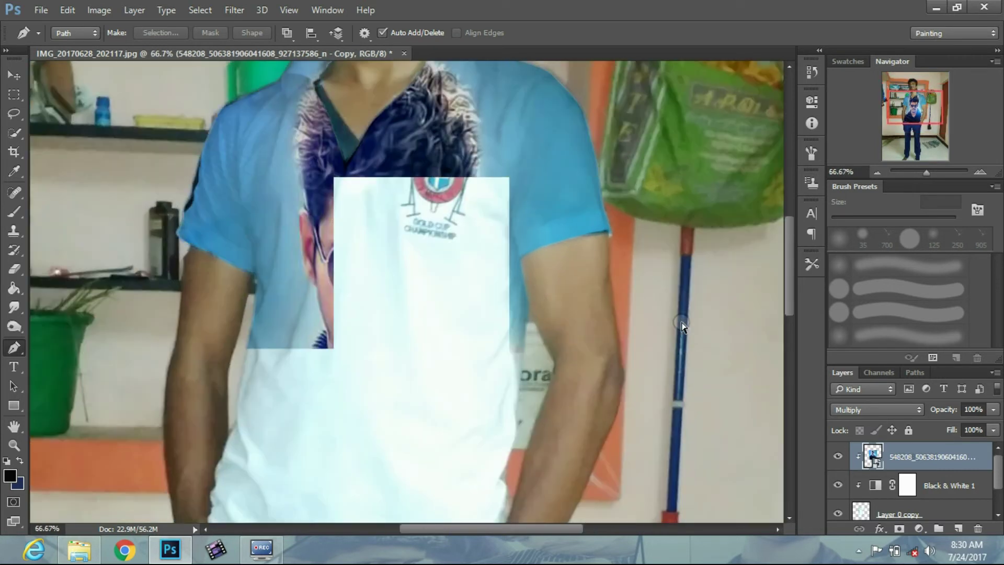
pyautogui.moveTo(787, 260)
pyautogui.mouseDown()
pyautogui.moveTo(785, 277)
pyautogui.moveTo(776, 241)
pyautogui.moveTo(779, 251)
pyautogui.mouseUp()
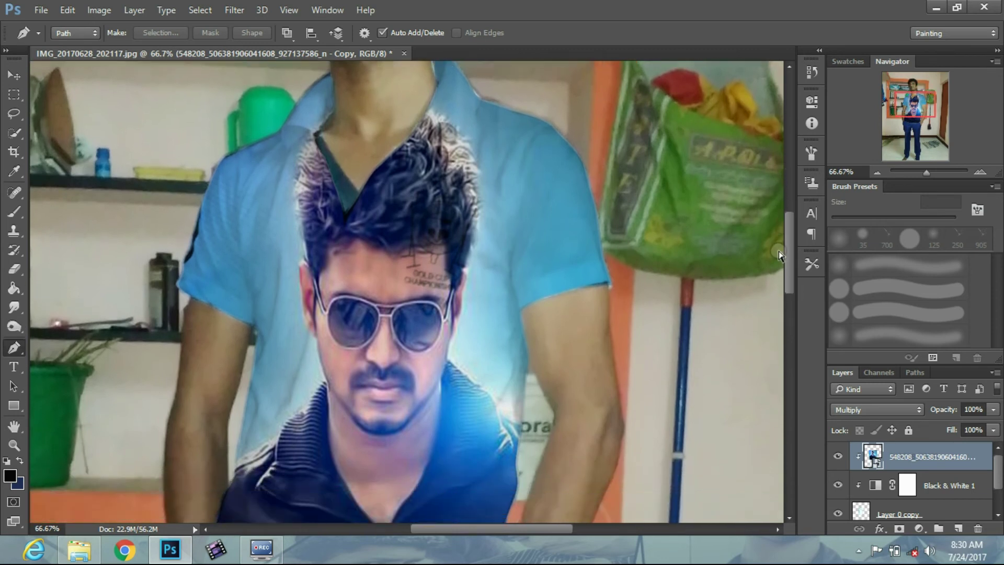
pyautogui.hotkey('ctrl', '-')
pyautogui.hotkey('ctrl', '-')
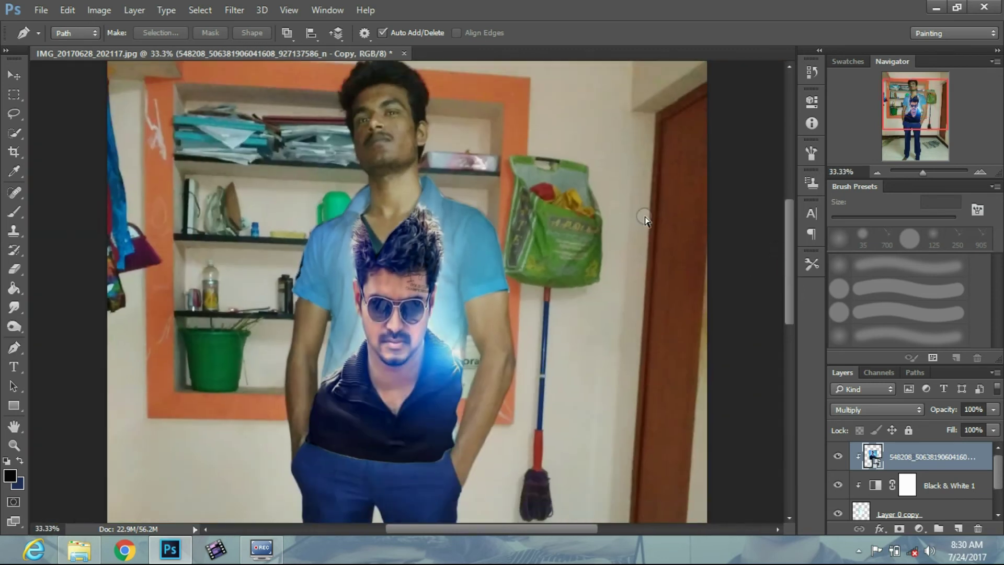
pyautogui.hotkey('ctrl', 't')
# Nudge the portrait slightly left on the shirt and commit the transform.
pyautogui.moveTo(405, 213); pyautogui.dragTo(400, 221)
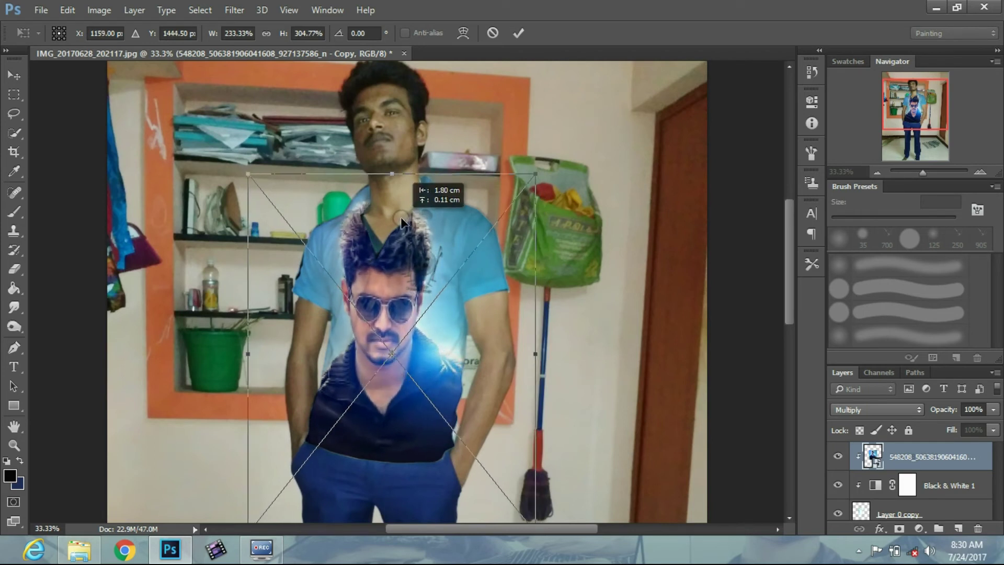
pyautogui.click(518, 33)
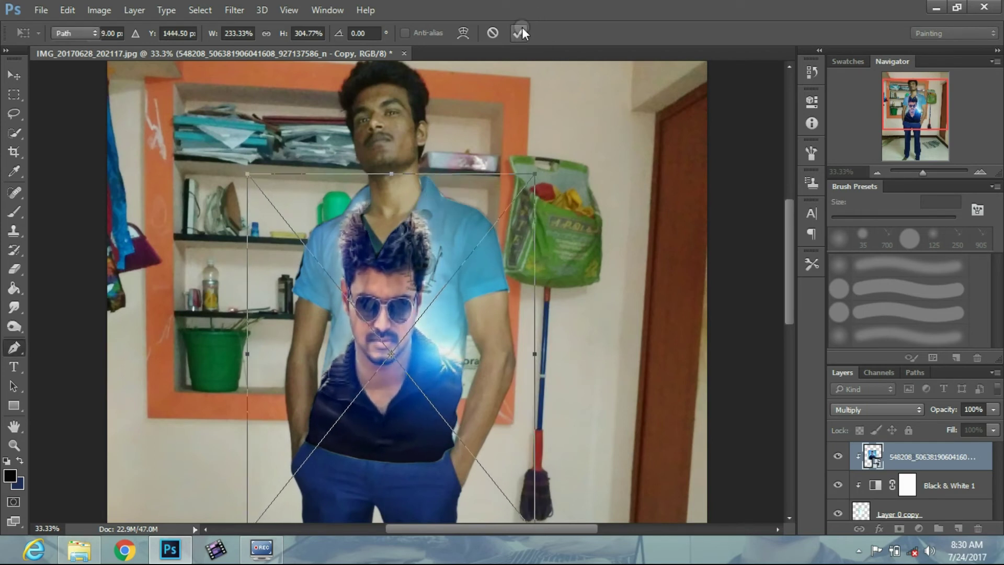
pyautogui.press('p')
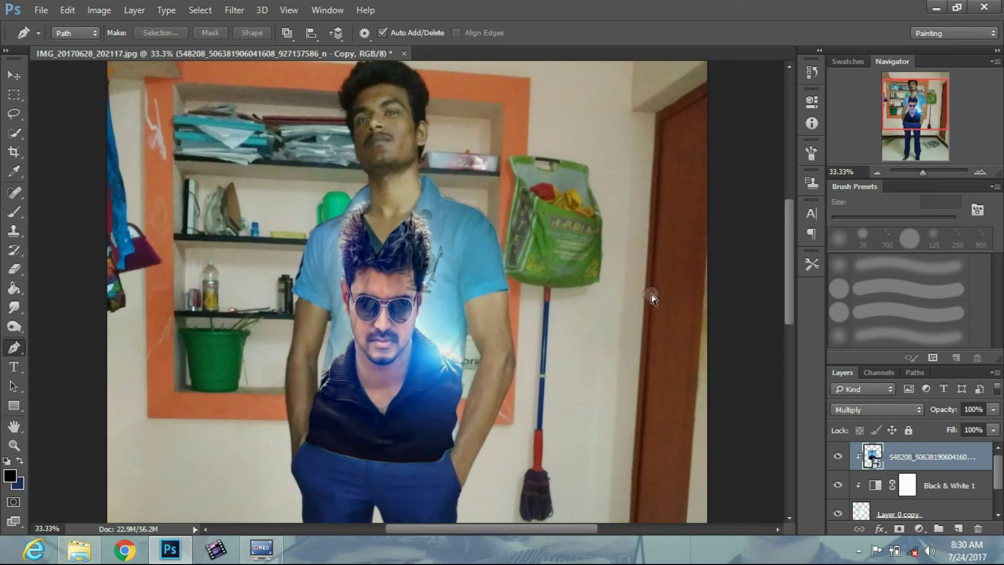